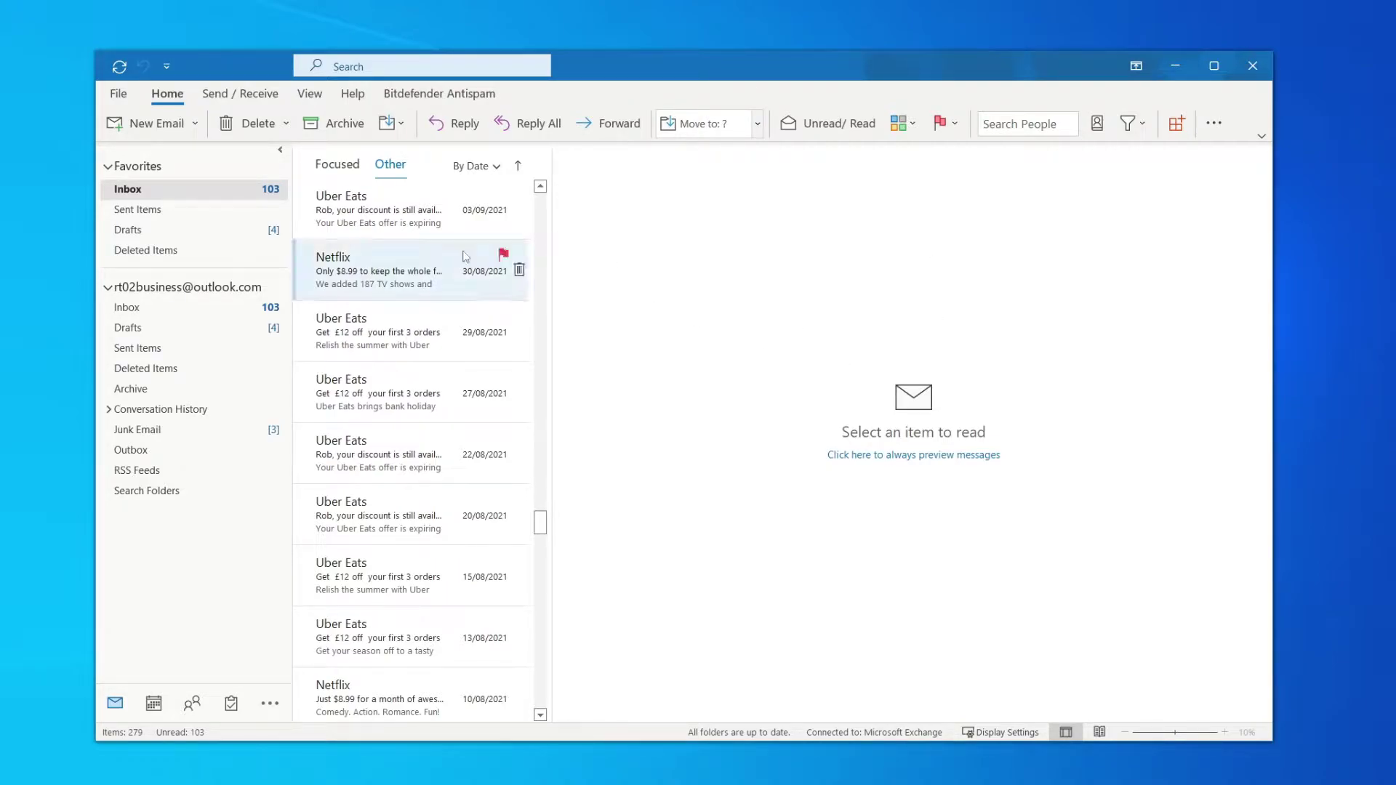
Step: Open Signatures and Stationery from the Mail page of Outlook Options
click(119, 96)
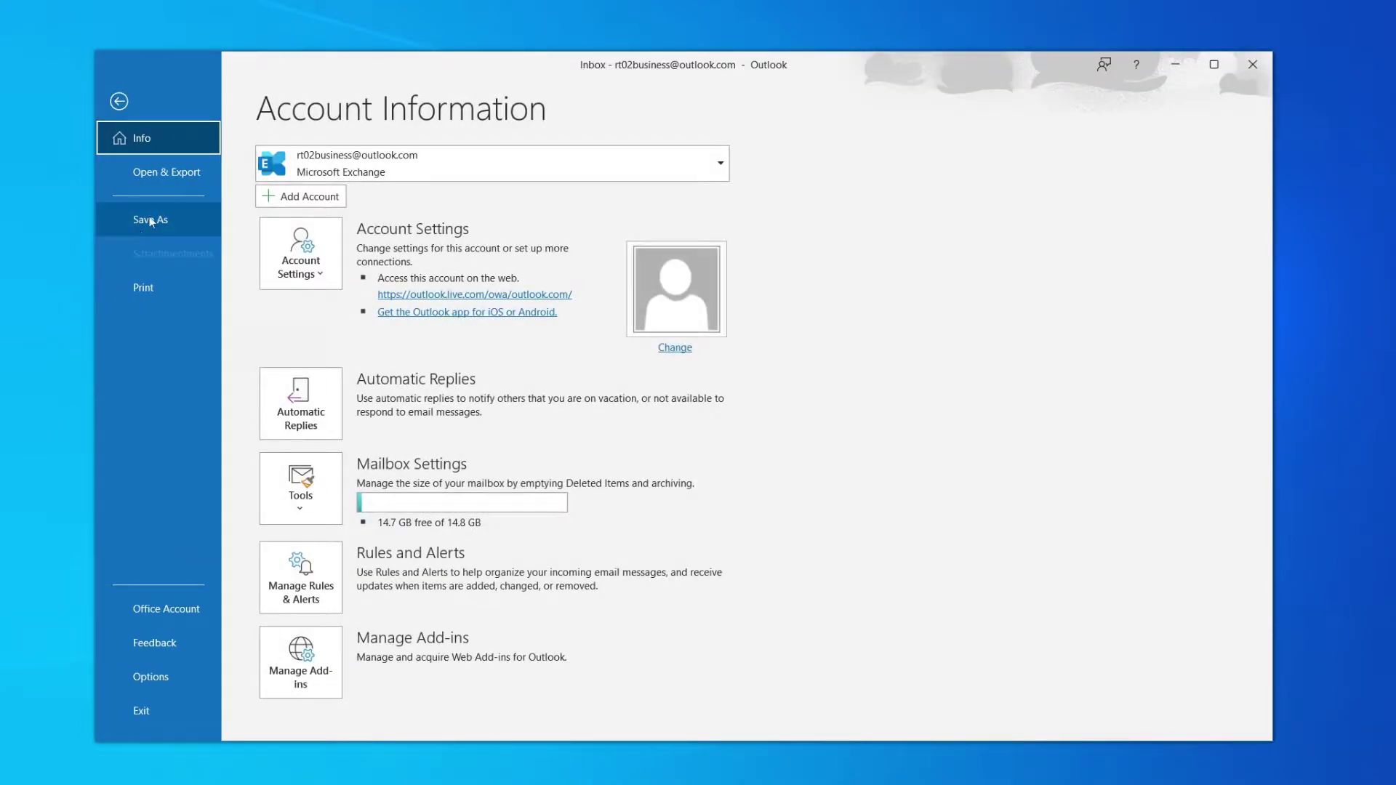
click(151, 677)
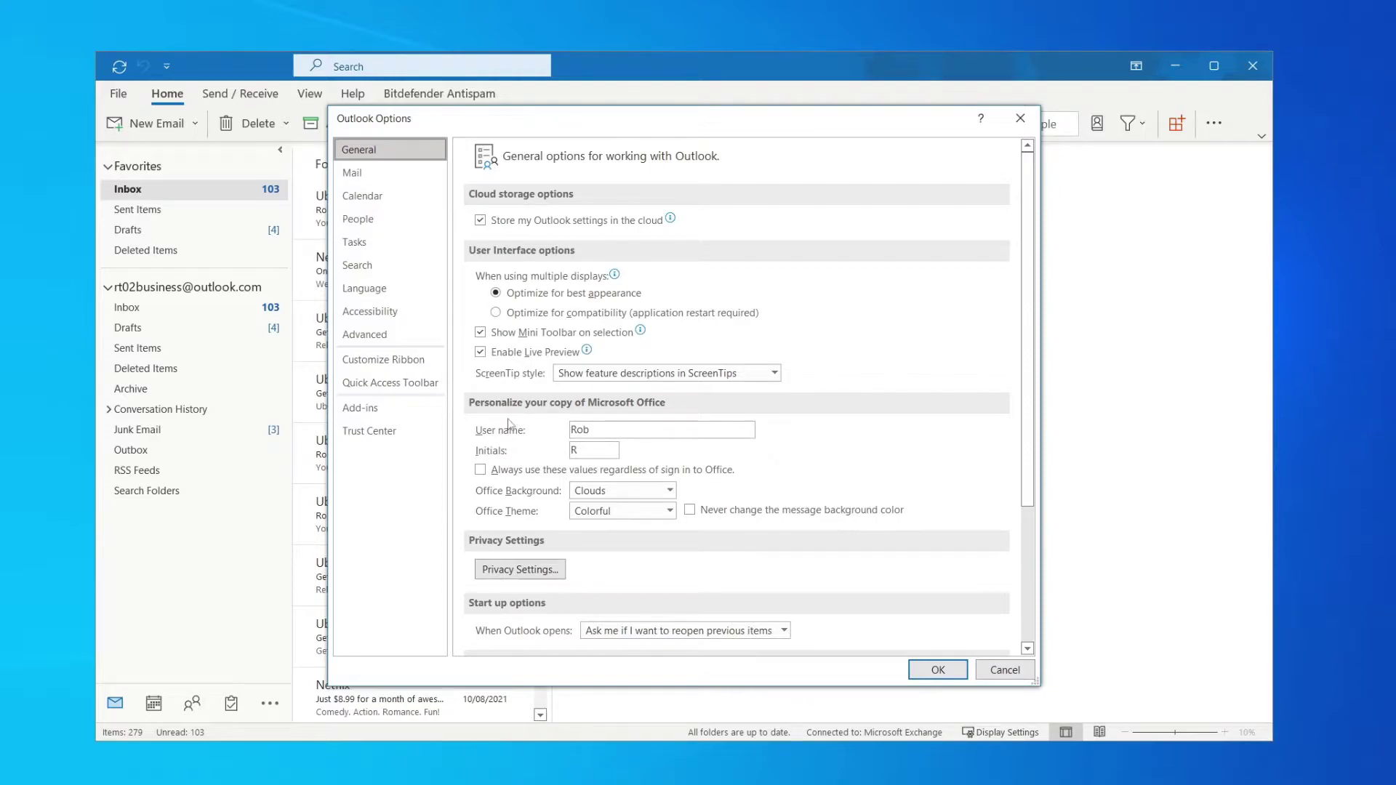
click(352, 174)
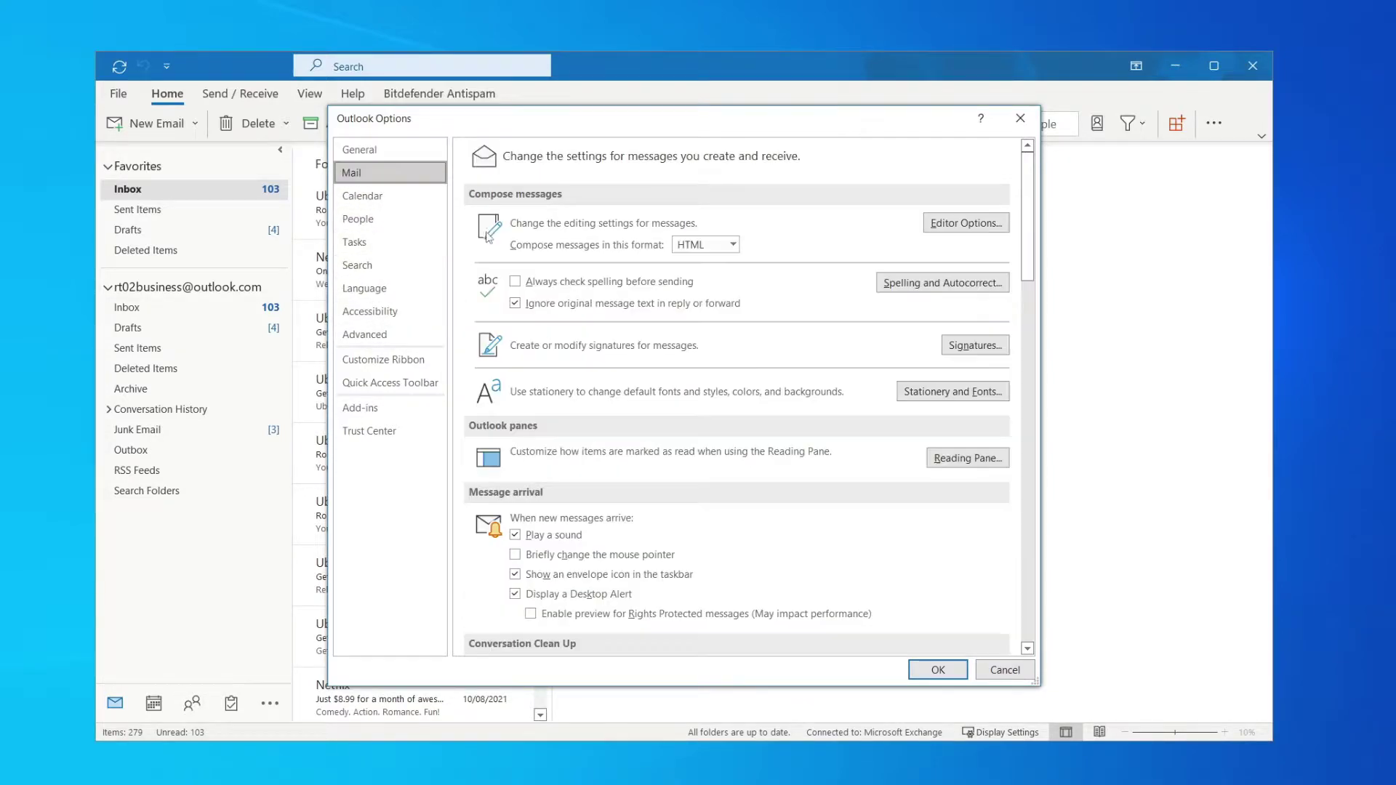
click(974, 347)
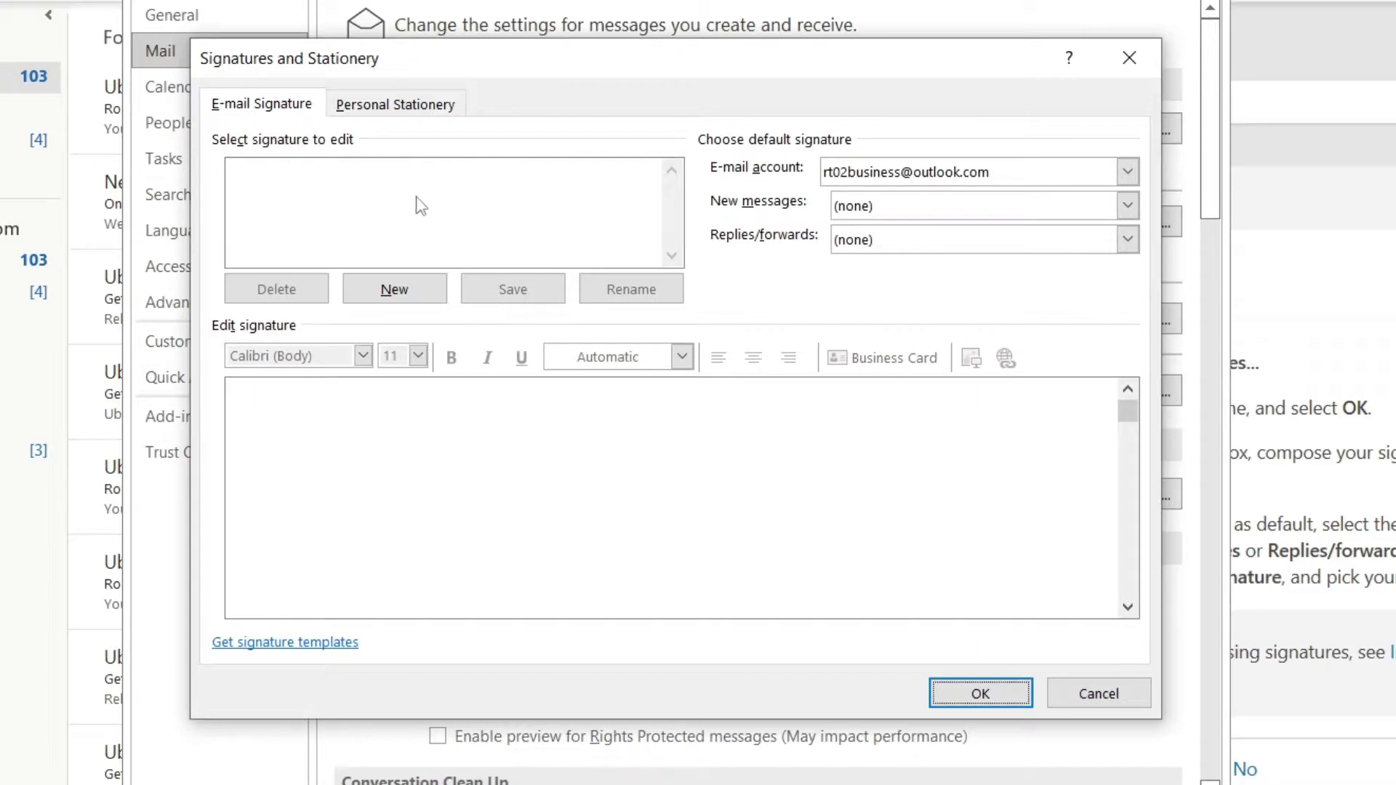
Step: Create a new signature named 'Example'
click(399, 293)
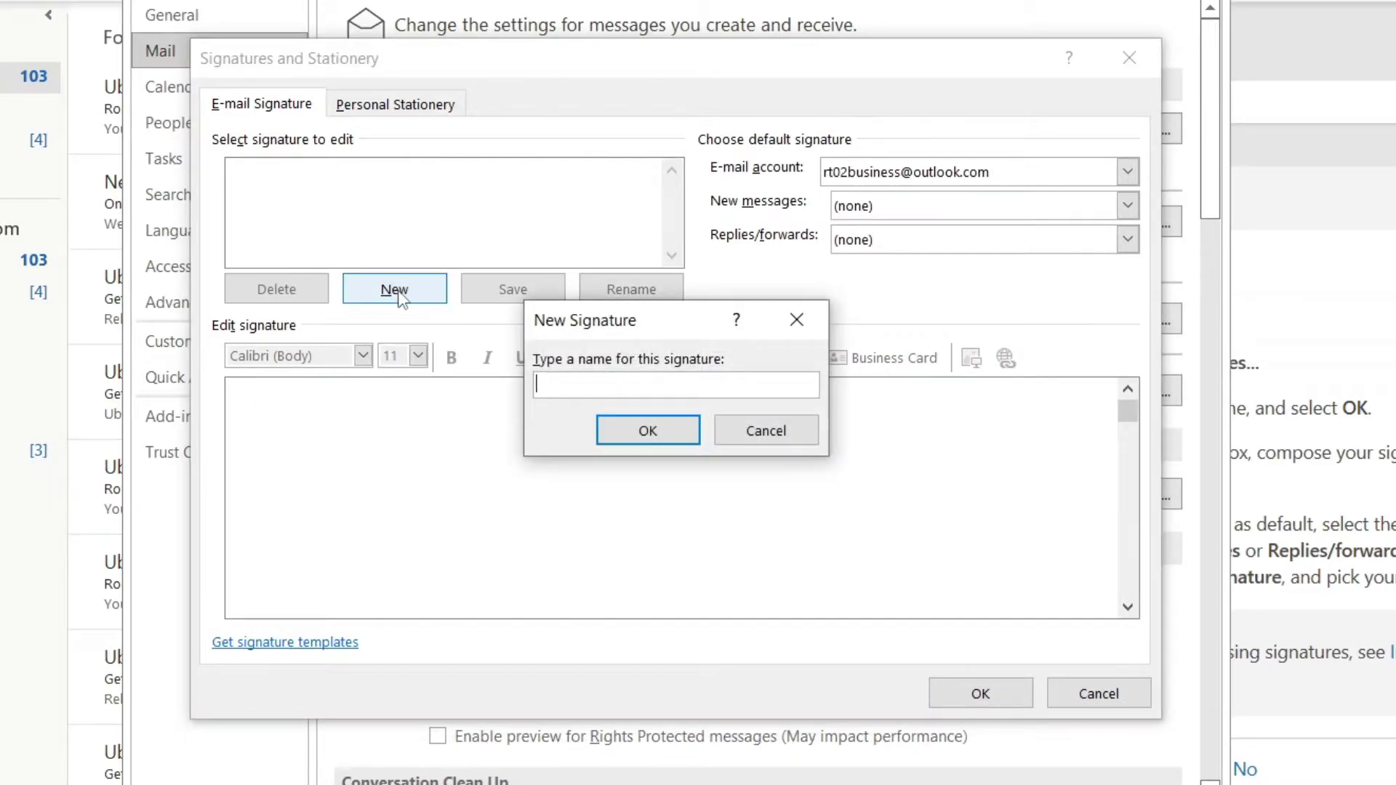
text(Example)
click(653, 432)
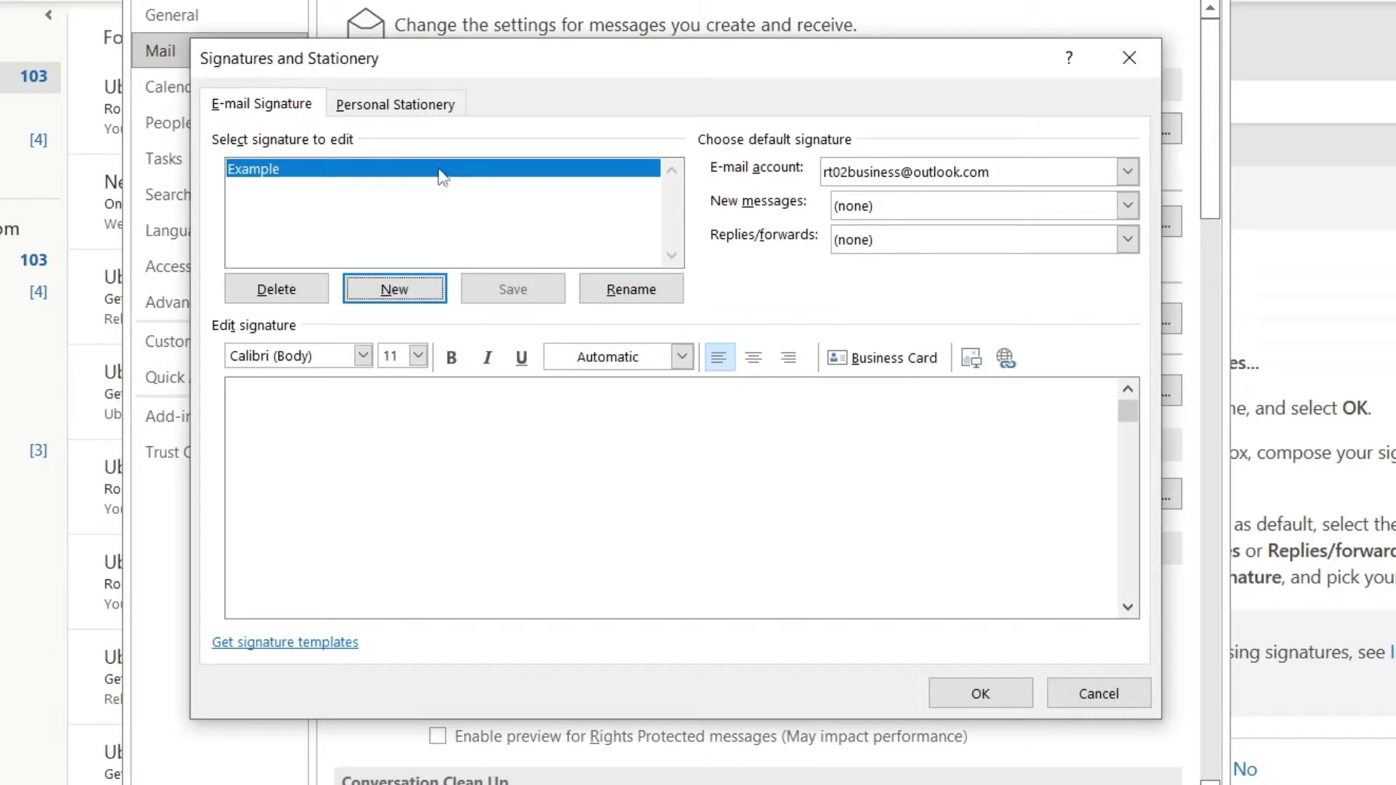
Step: Set Example as the default signature for new messages and replies/forwards
click(857, 210)
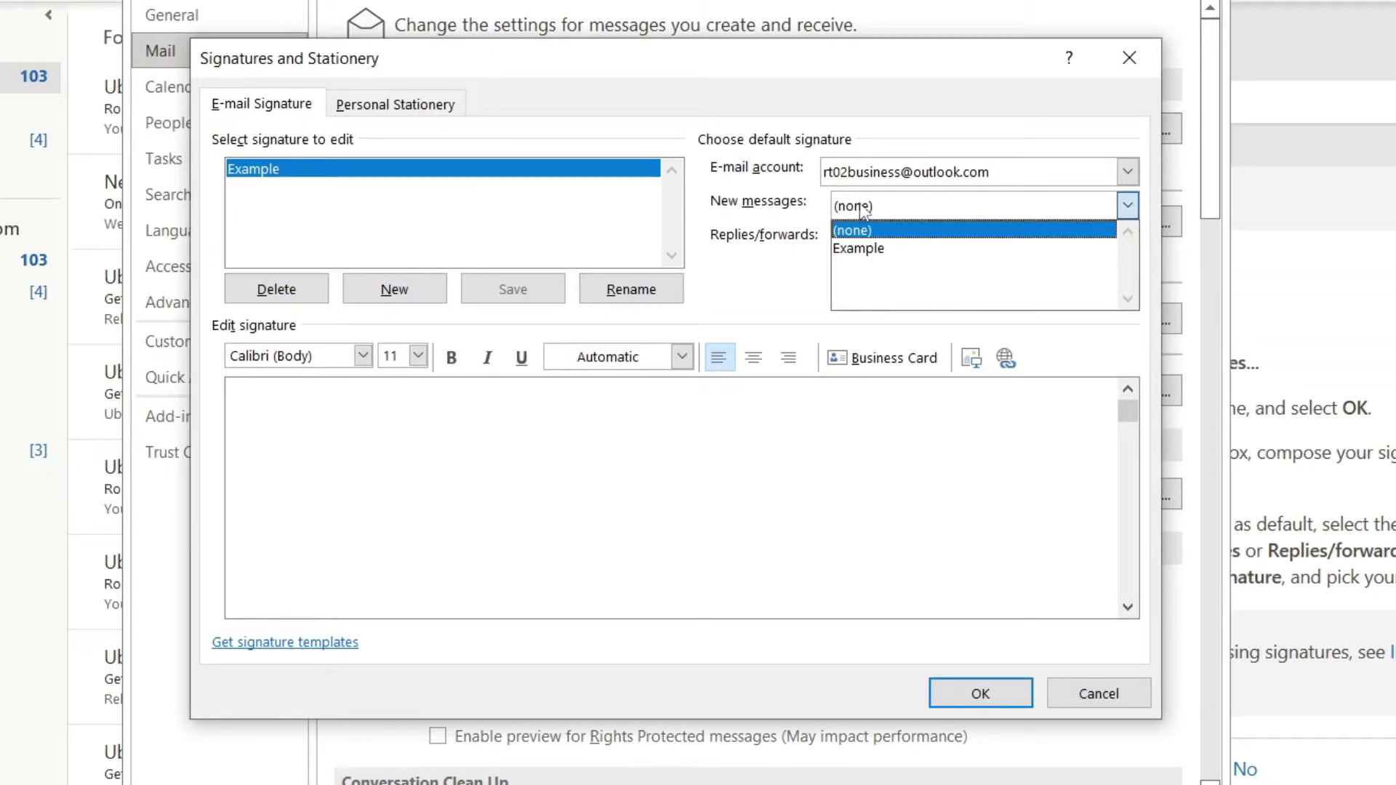
click(865, 246)
click(874, 243)
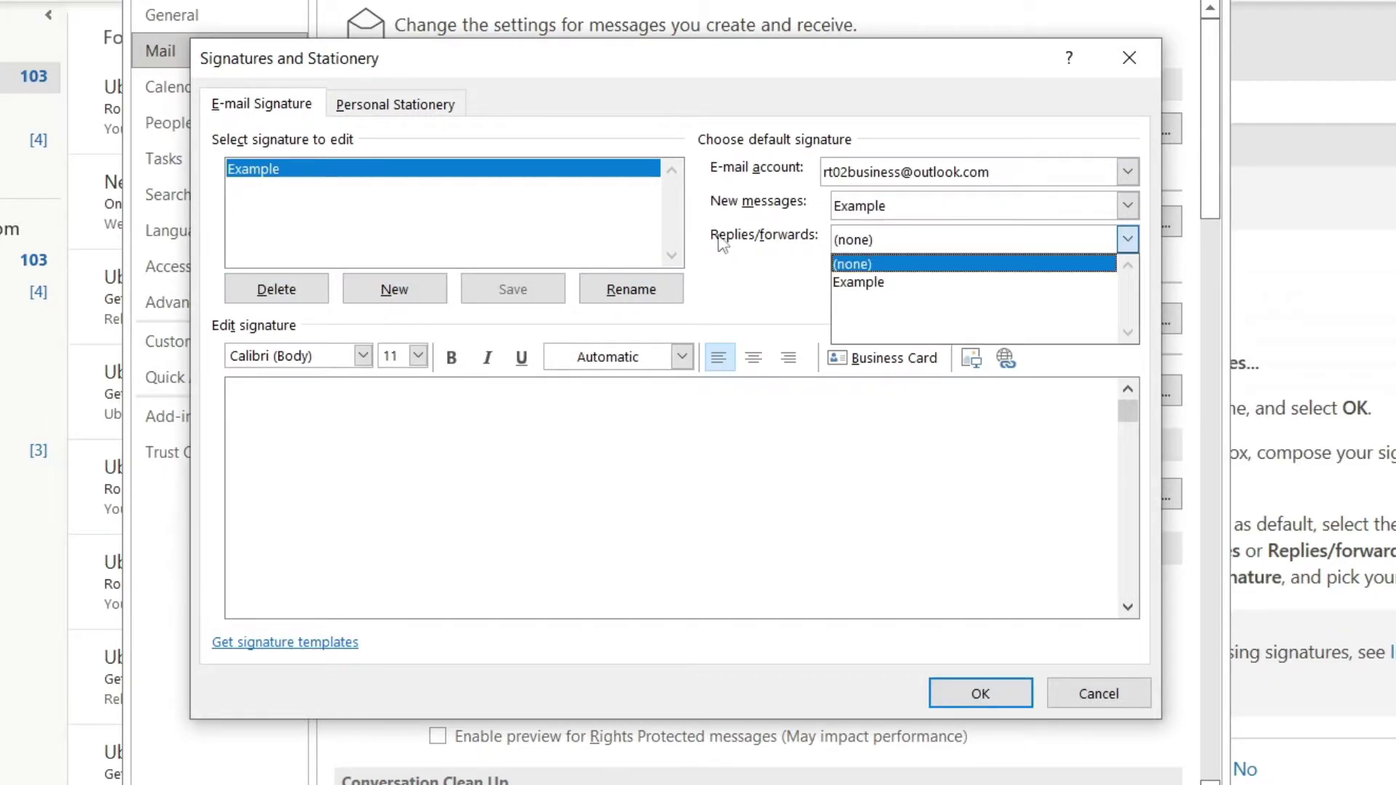
click(888, 283)
click(898, 246)
click(888, 285)
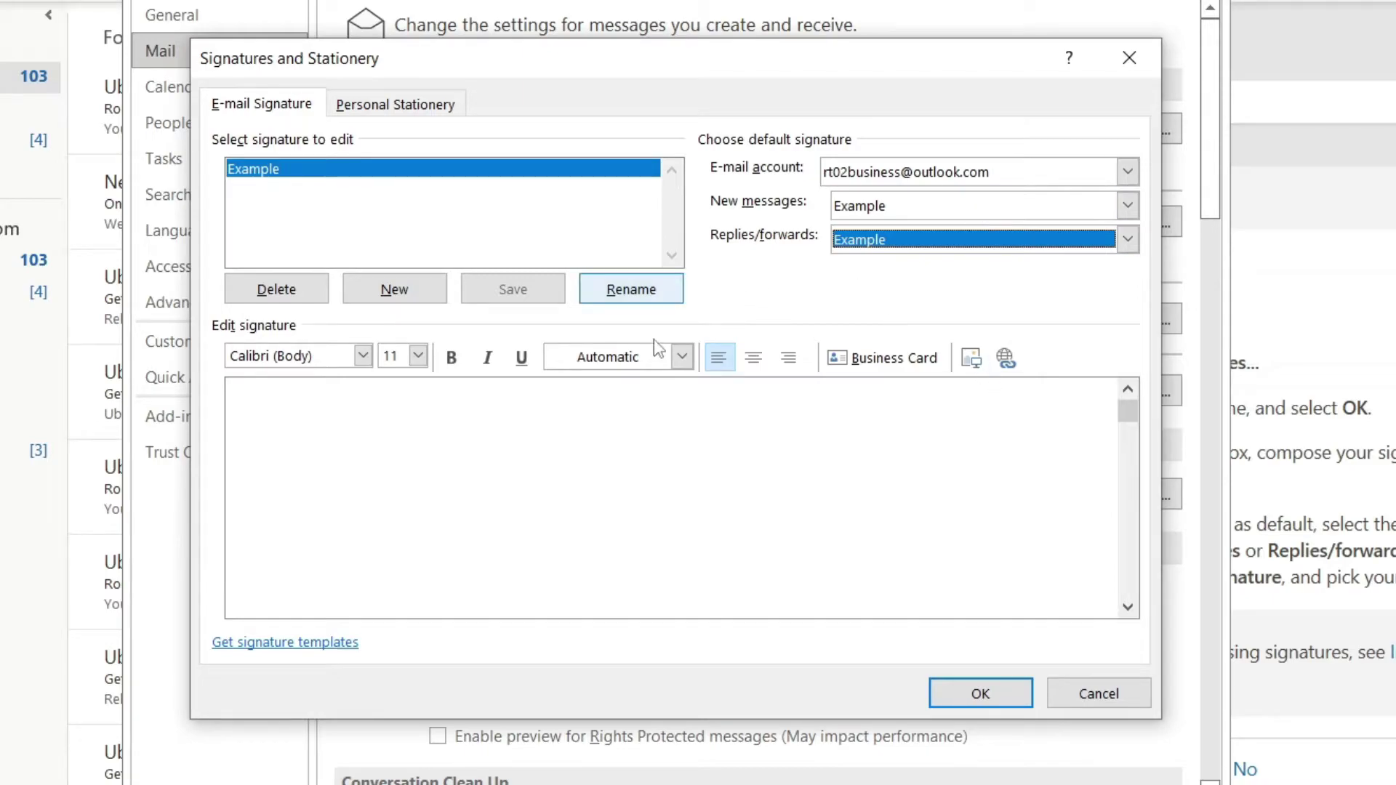
click(627, 434)
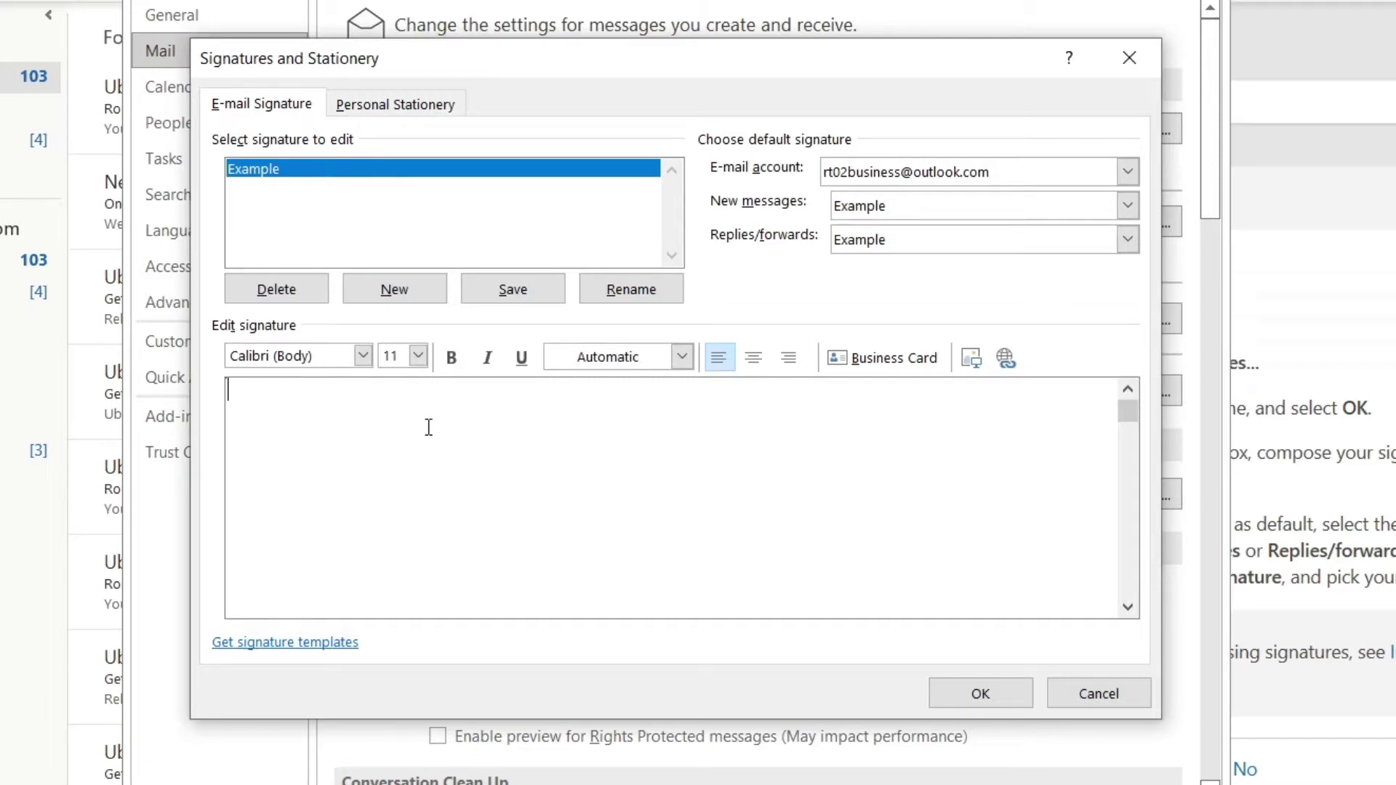
Step: Type the sender's name and format it as bold Calibri (Body) 12 pt
text(Rob Tucker)
triple_click(258, 386)
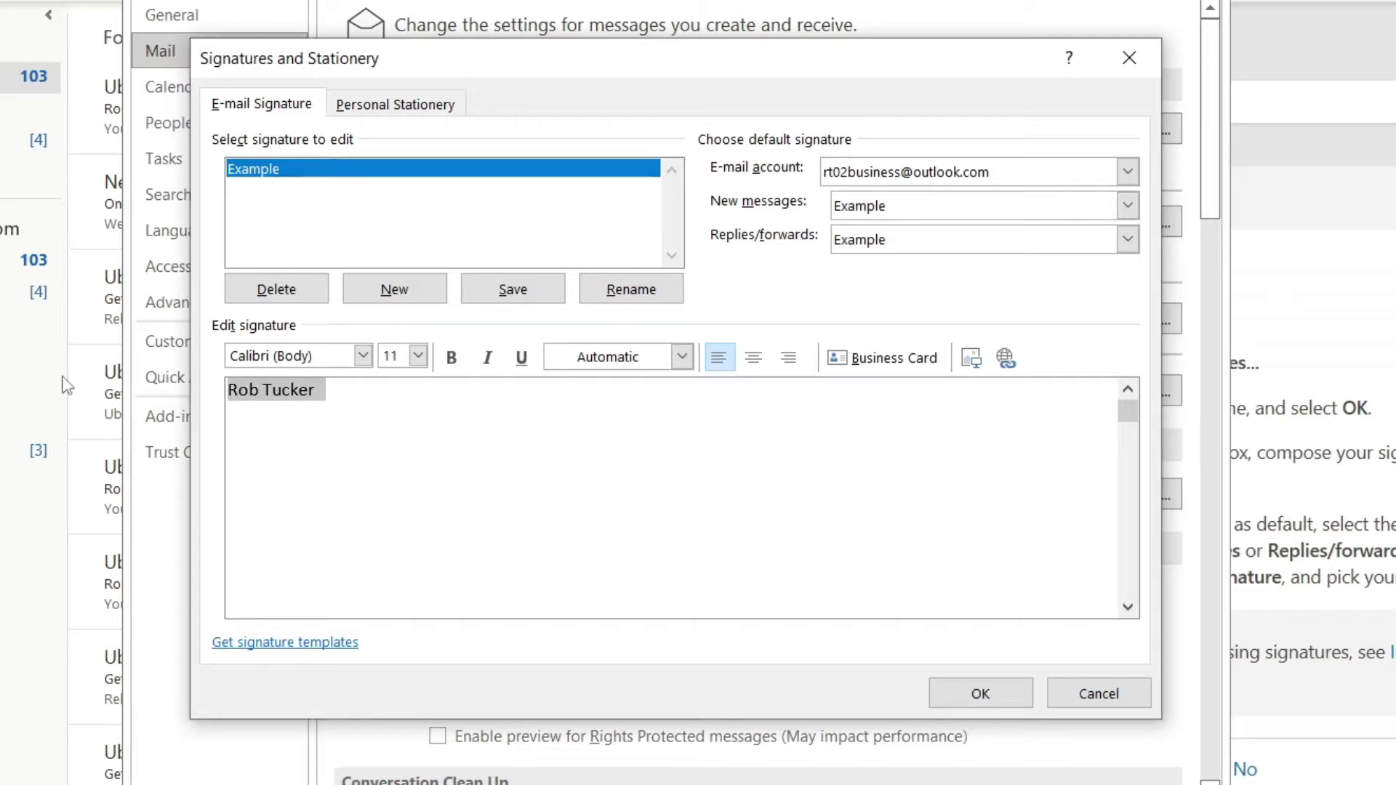
click(362, 355)
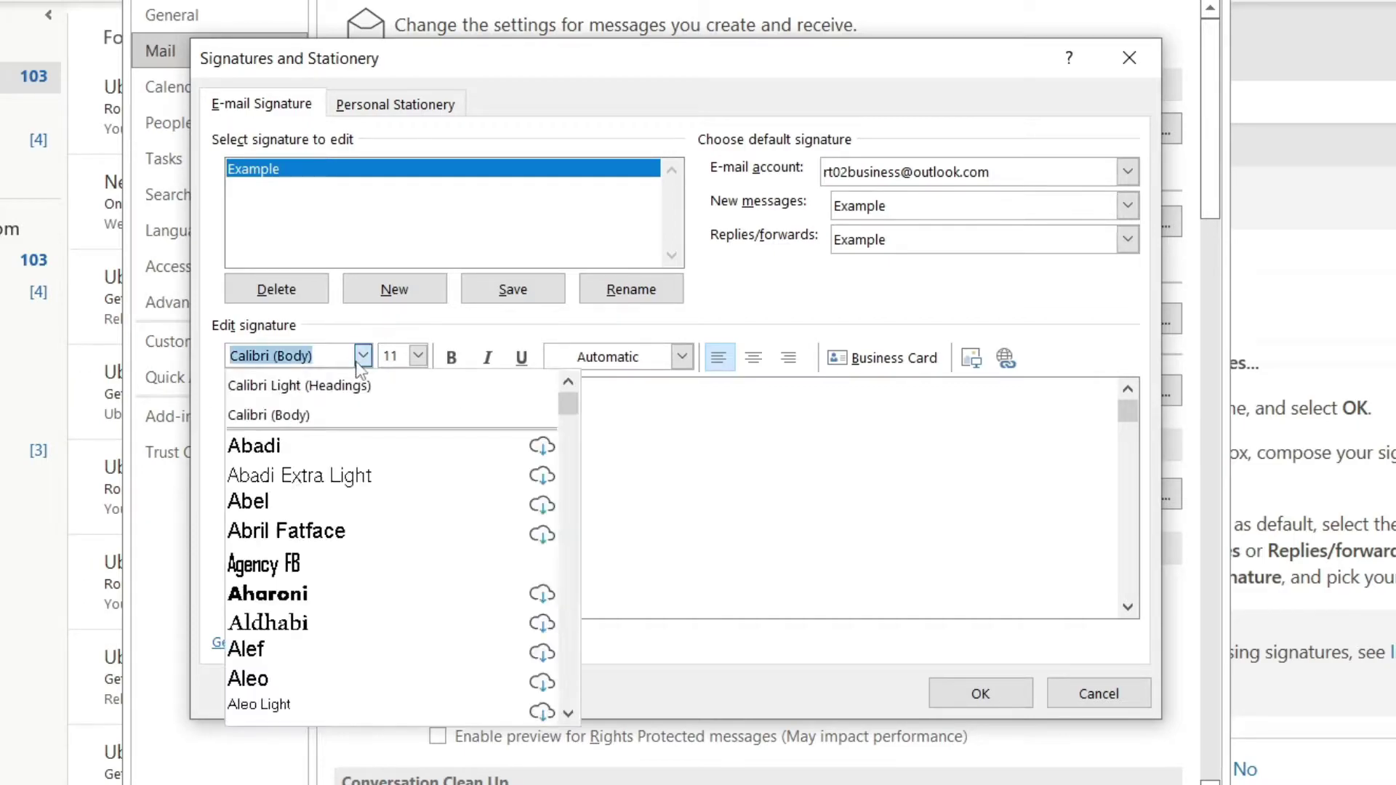
click(331, 410)
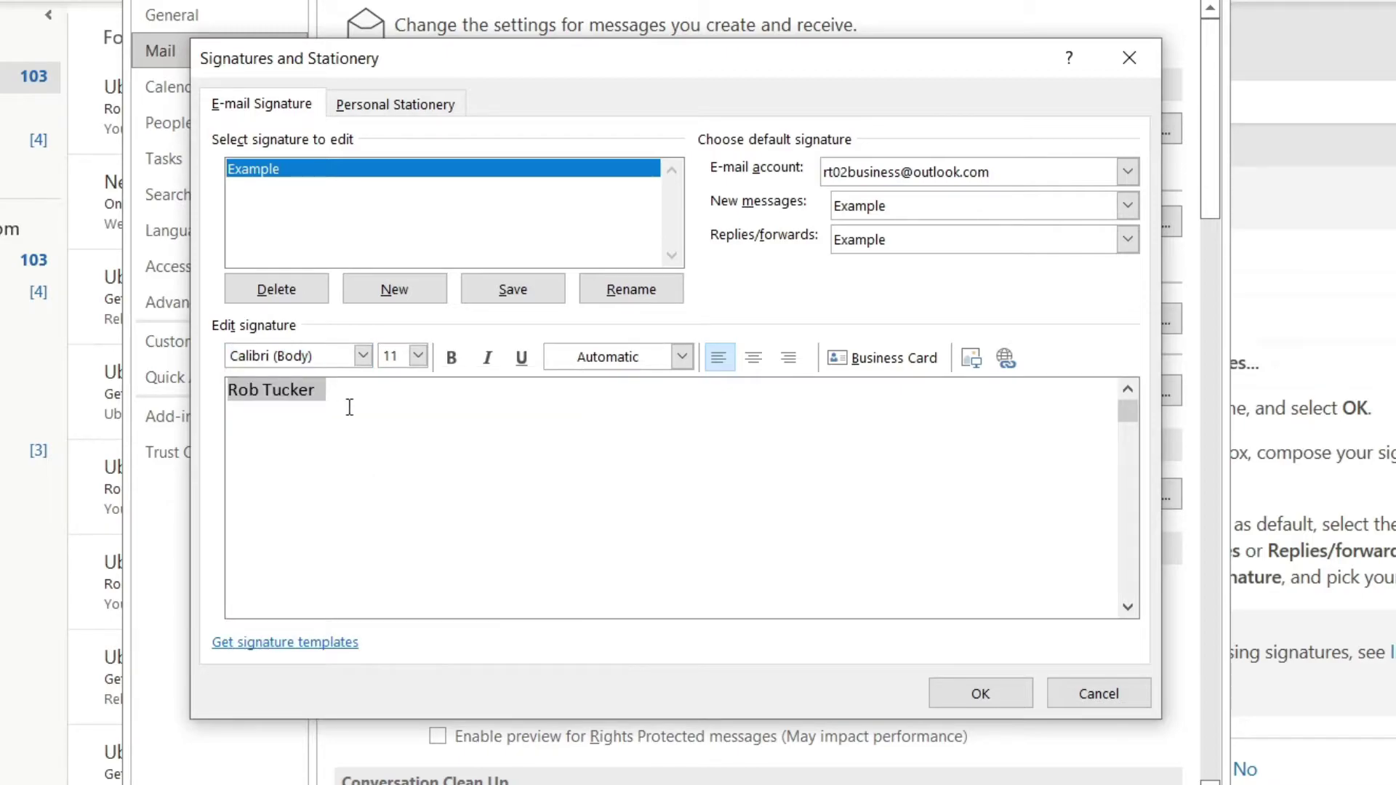
click(418, 355)
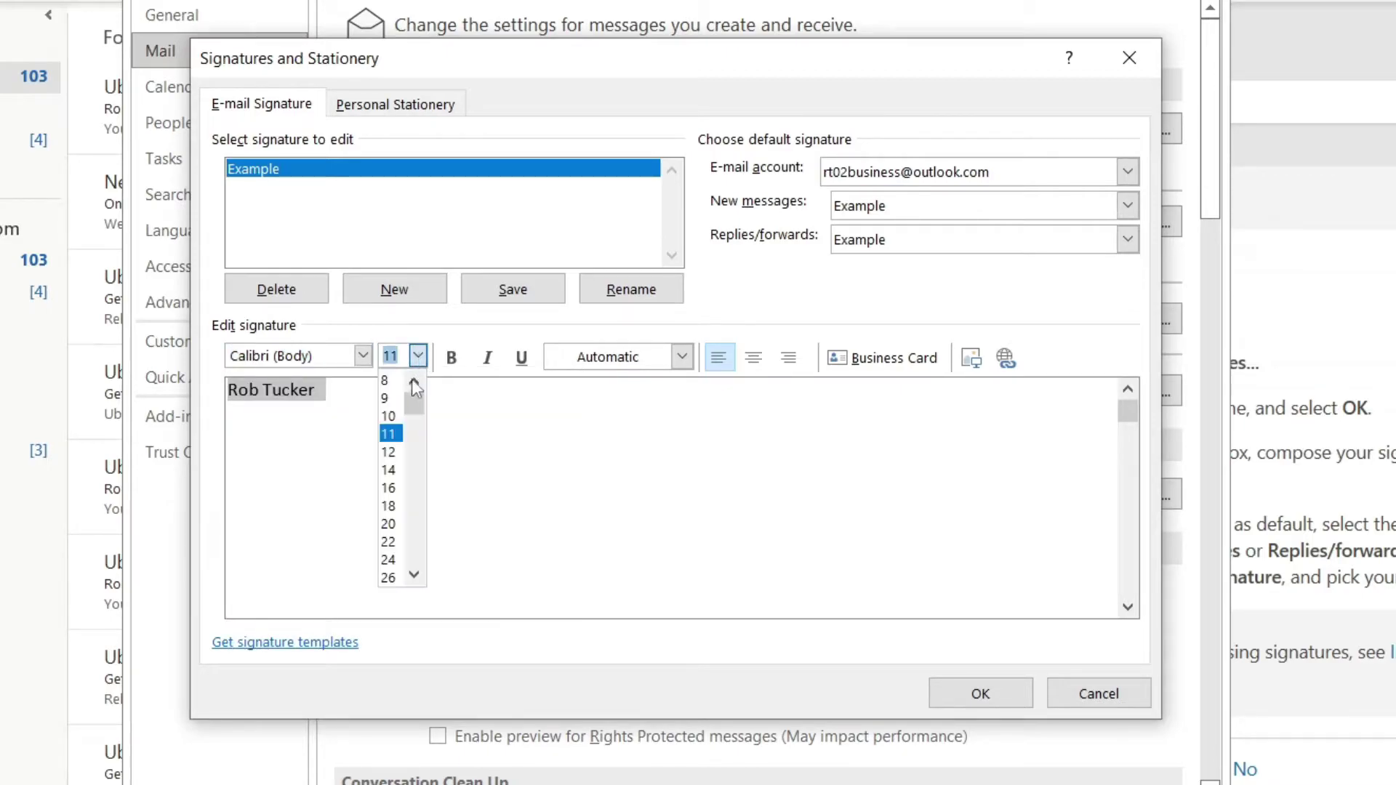
click(393, 451)
click(453, 359)
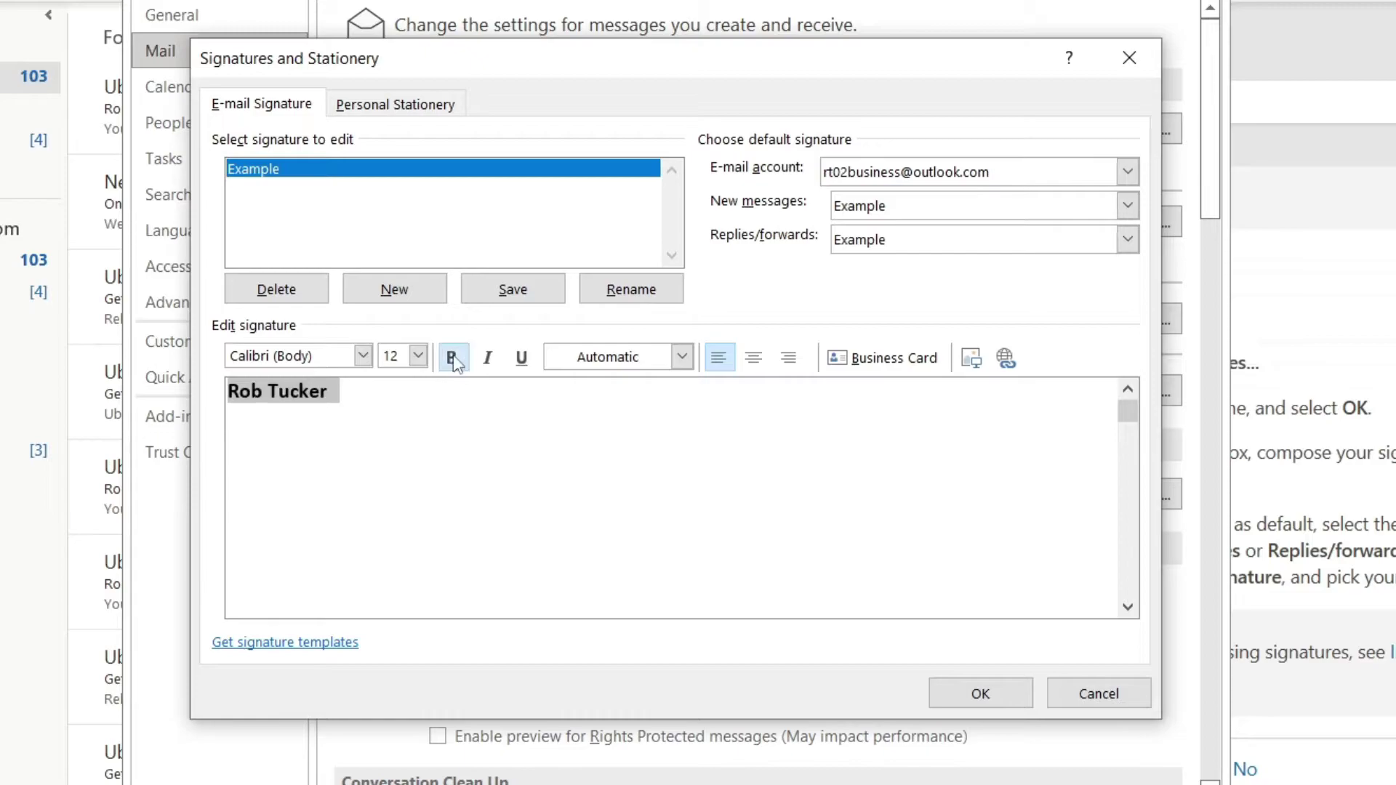
click(488, 357)
click(487, 357)
click(520, 358)
click(753, 358)
click(388, 396)
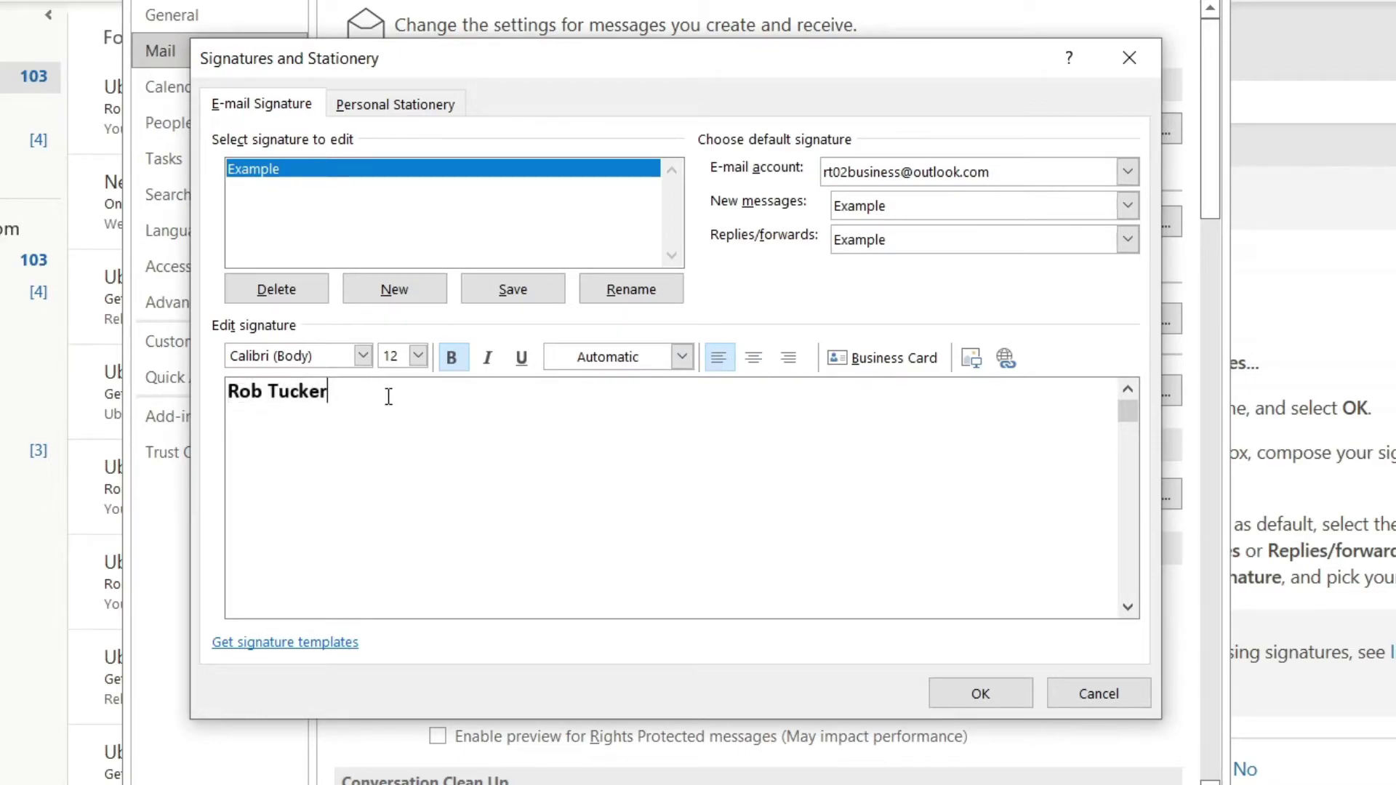
Step: Add a non-bold 'Content Creator' title line below the name
key(Return)
click(451, 356)
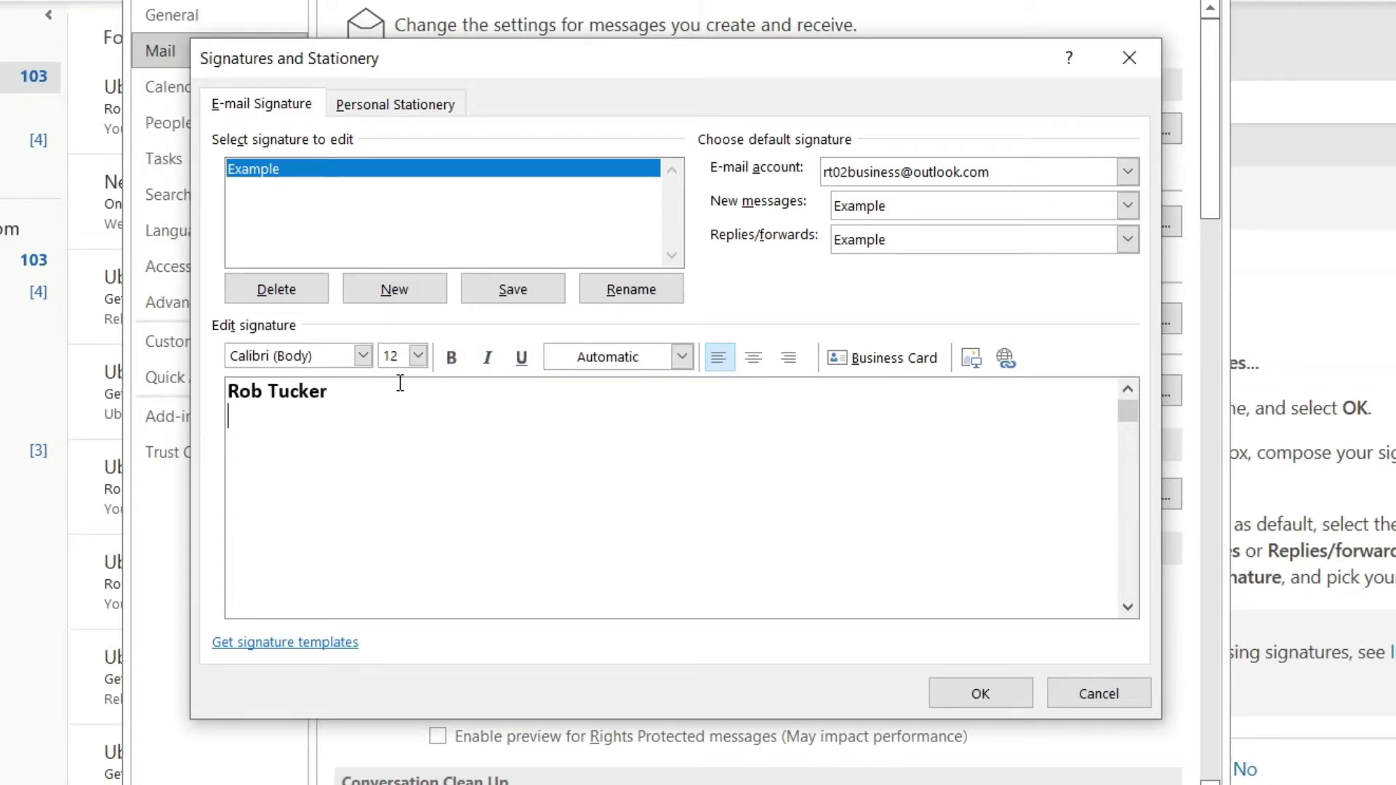
text(Content Creator)
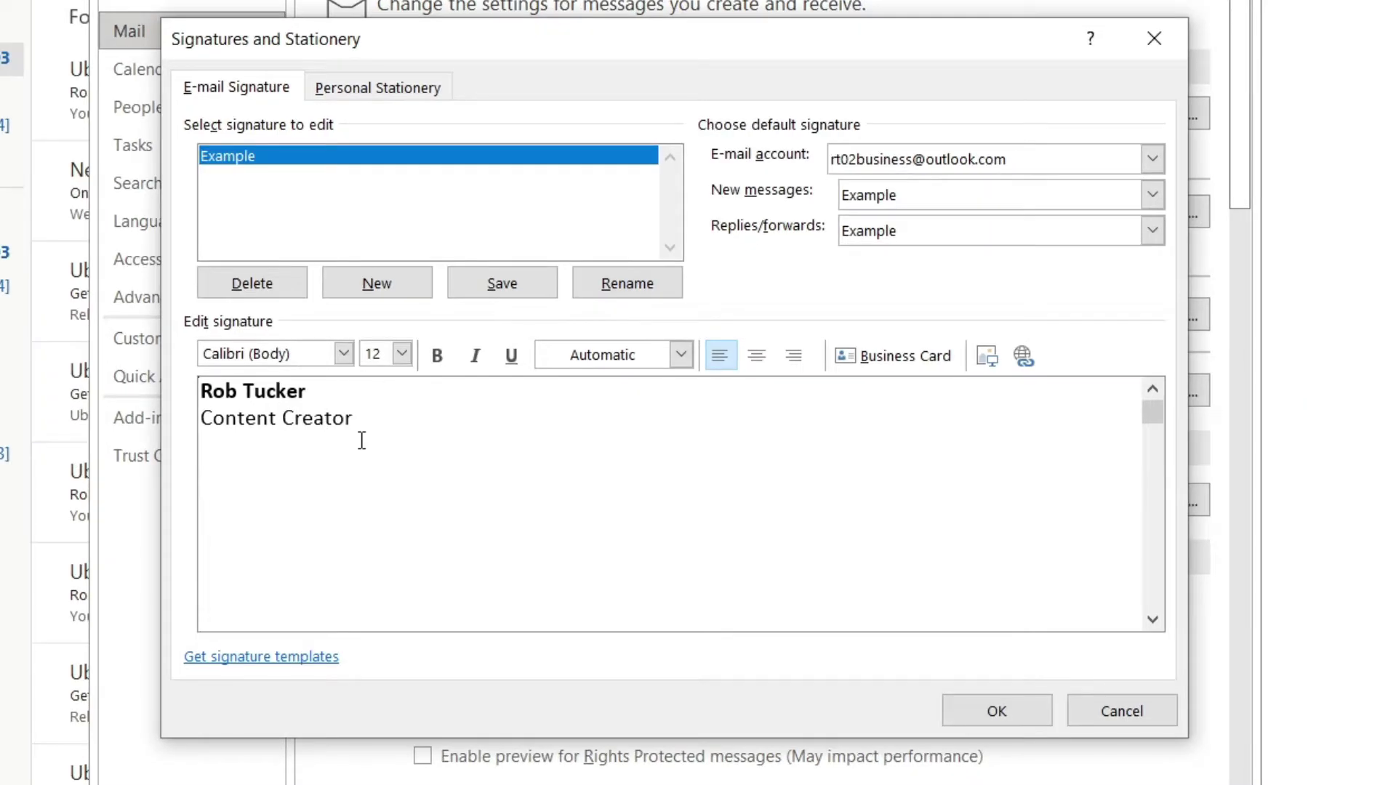
key(Return)
Step: Insert the sender's photo below the title line
click(987, 355)
click(981, 358)
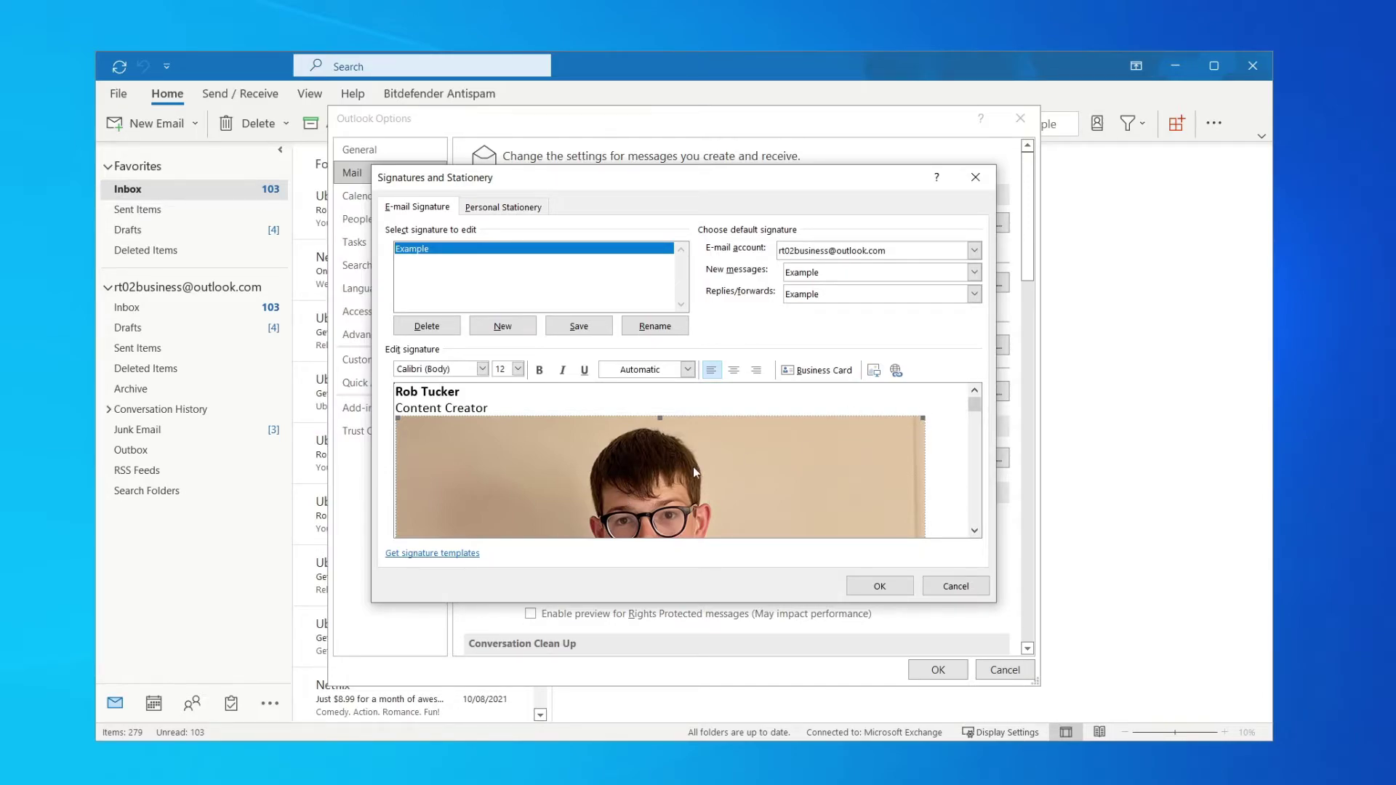
Step: Resize the signature photo to 4 cm high by 4 cm wide
right_click(648, 465)
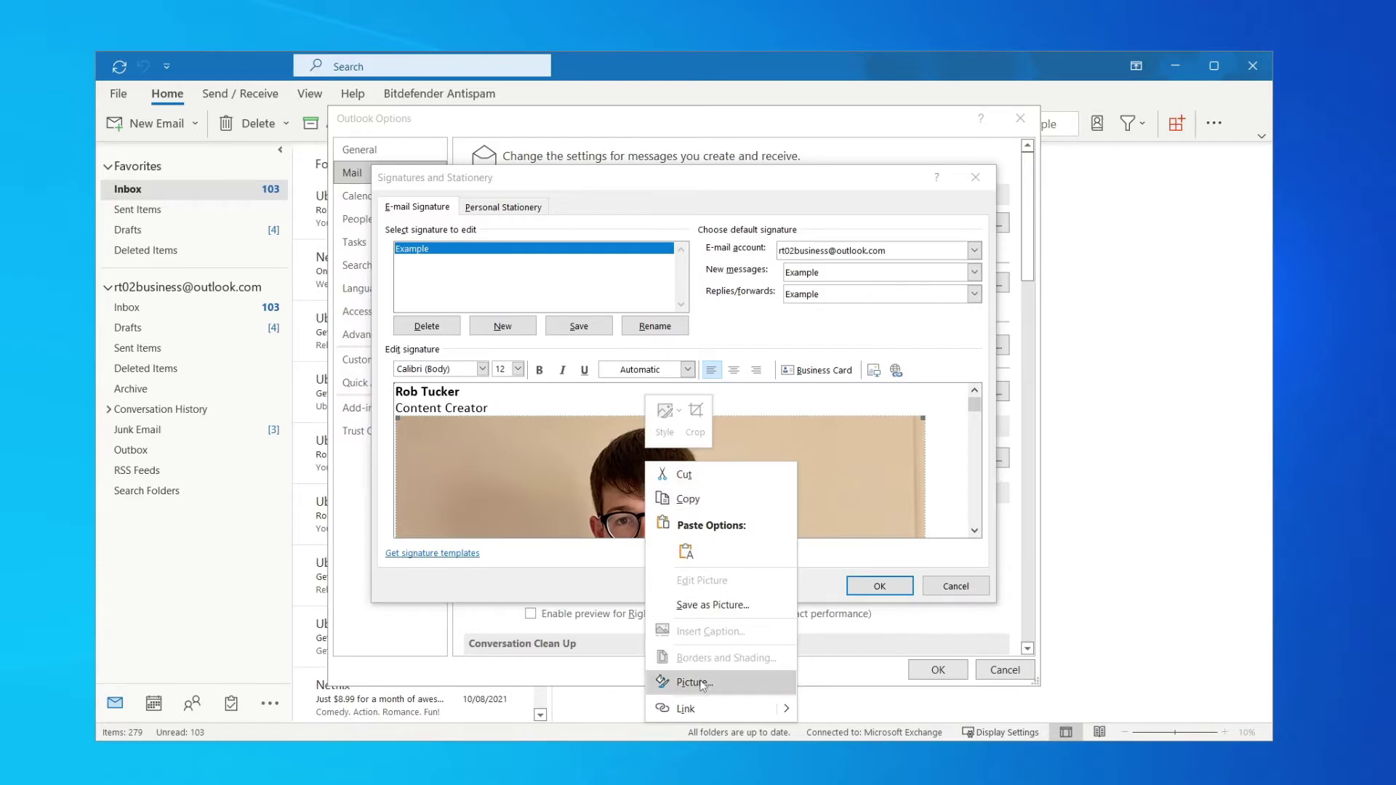
click(702, 683)
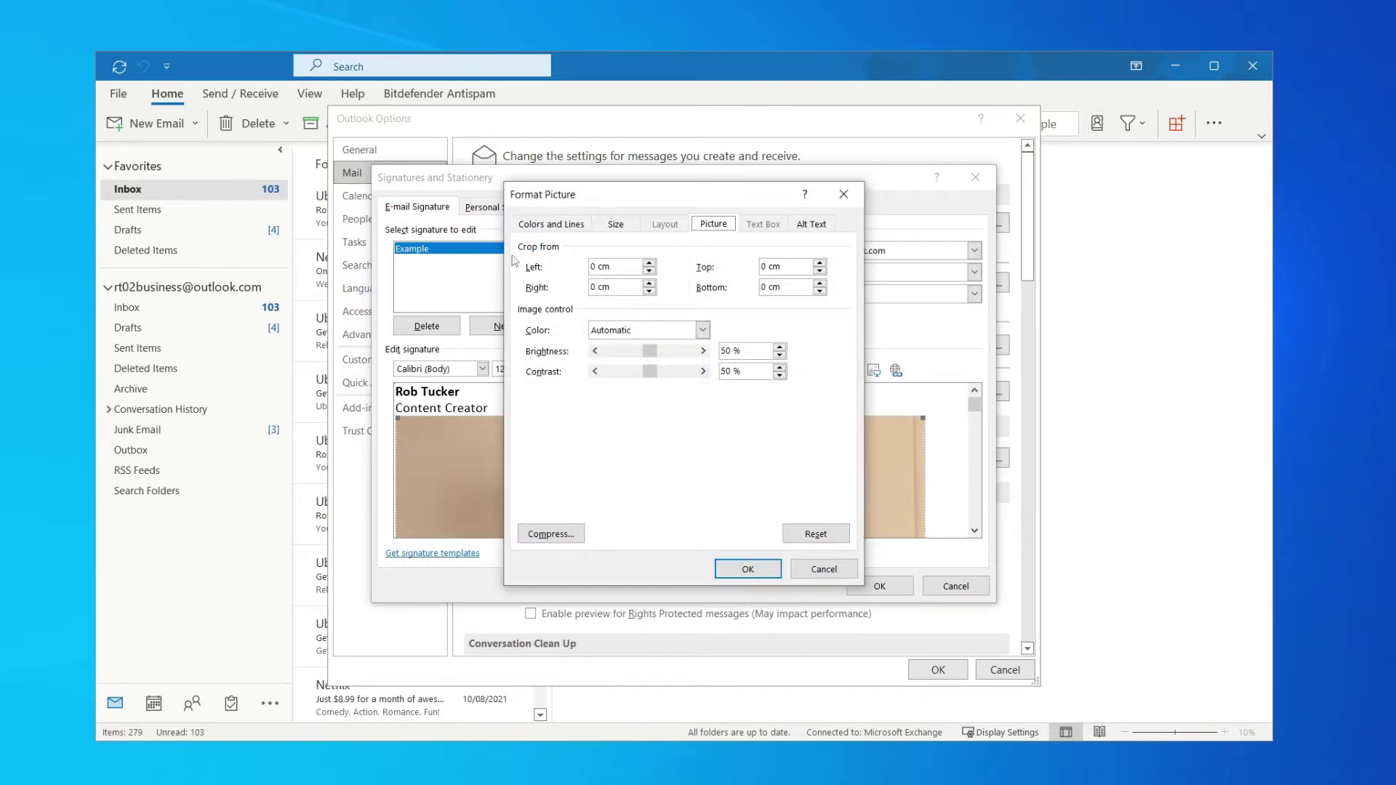
click(615, 224)
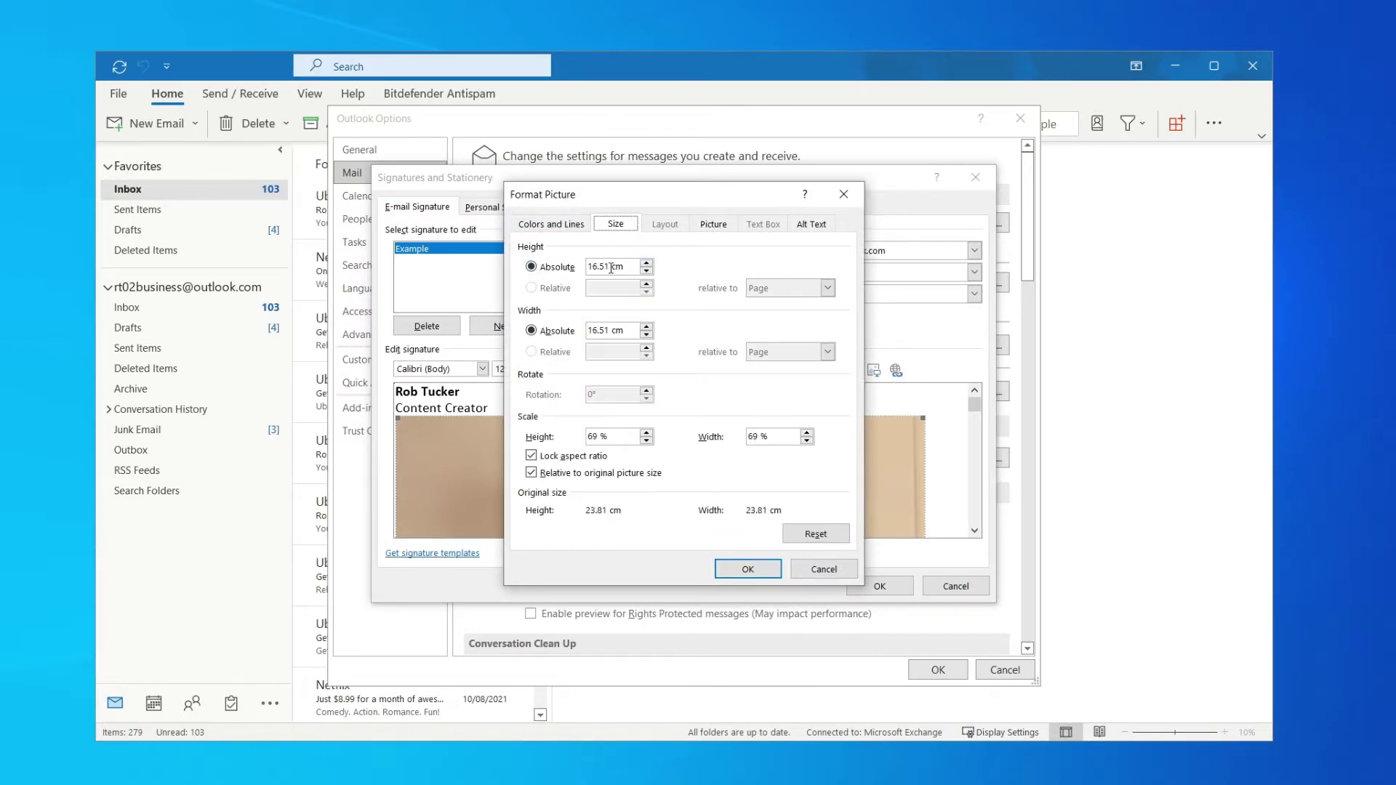
drag(618, 266, 539, 270)
text(4)
drag(623, 325, 583, 326)
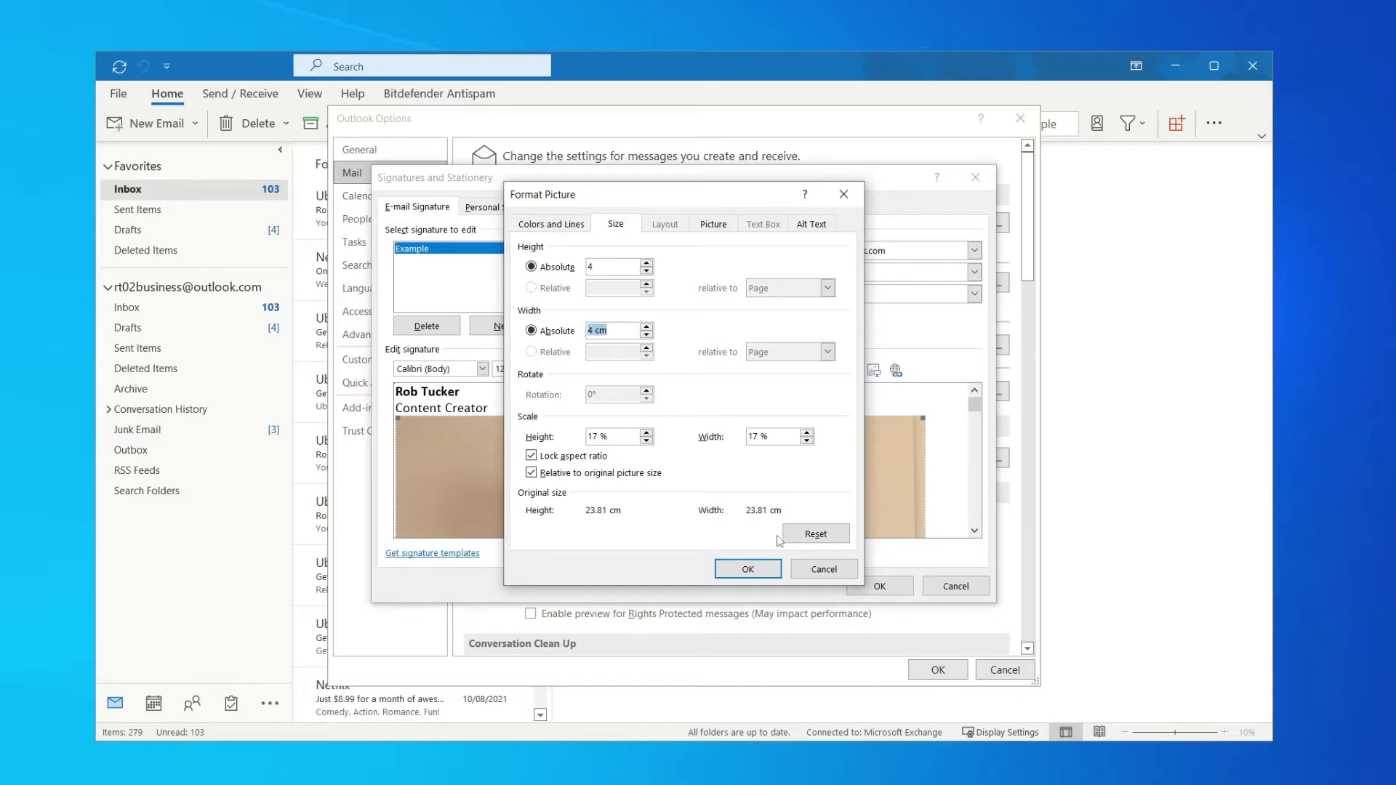
click(754, 569)
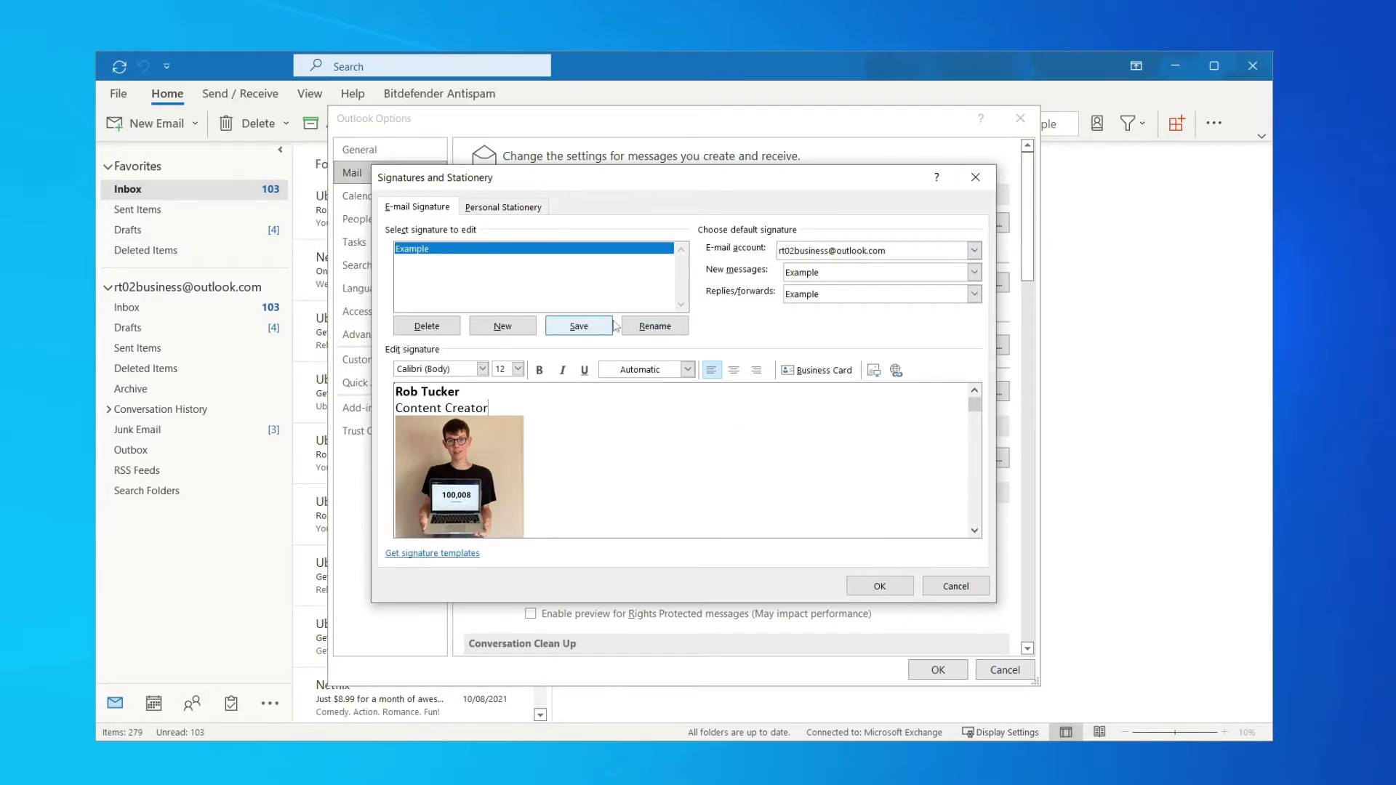
click(687, 370)
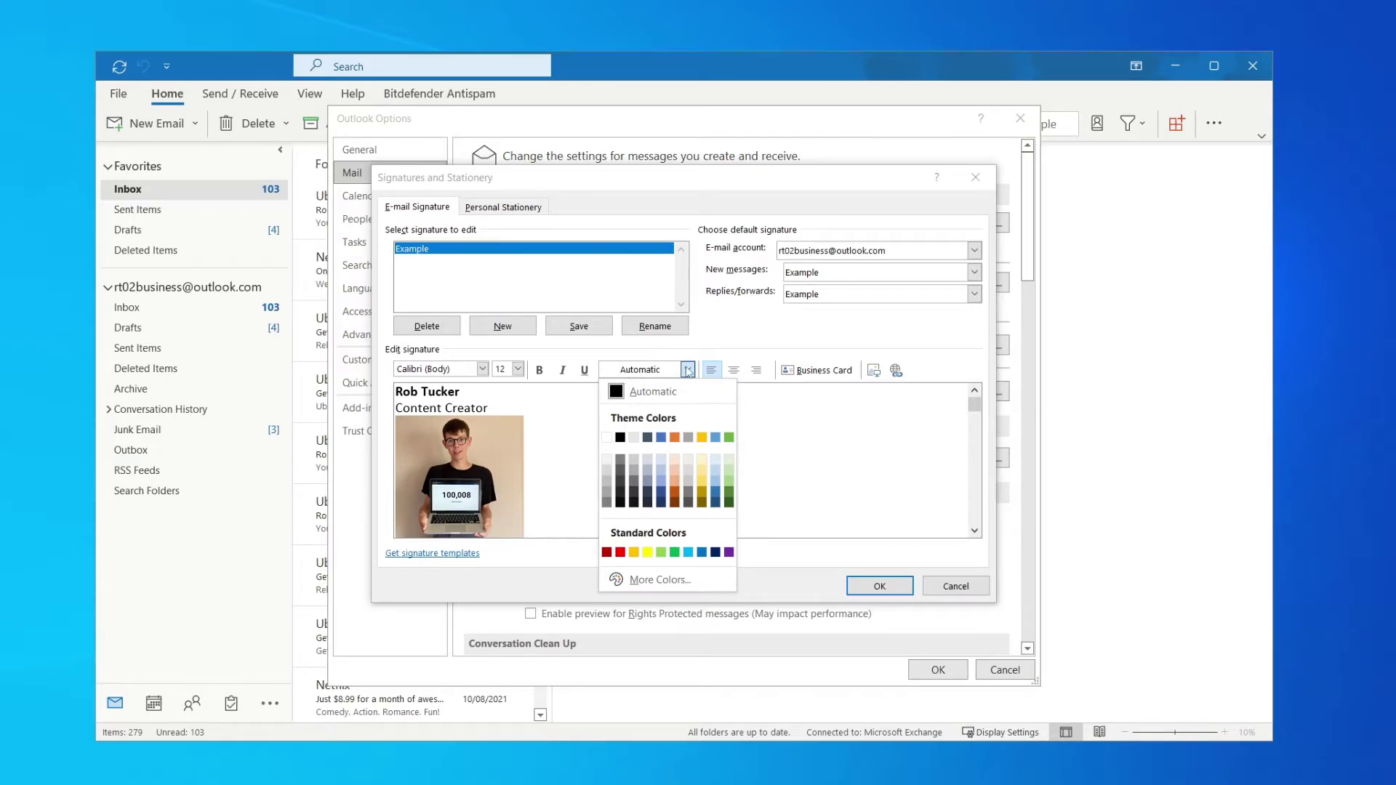
Step: Confirm Signatures and Stationery, close Outlook Options, and start a new email
click(687, 371)
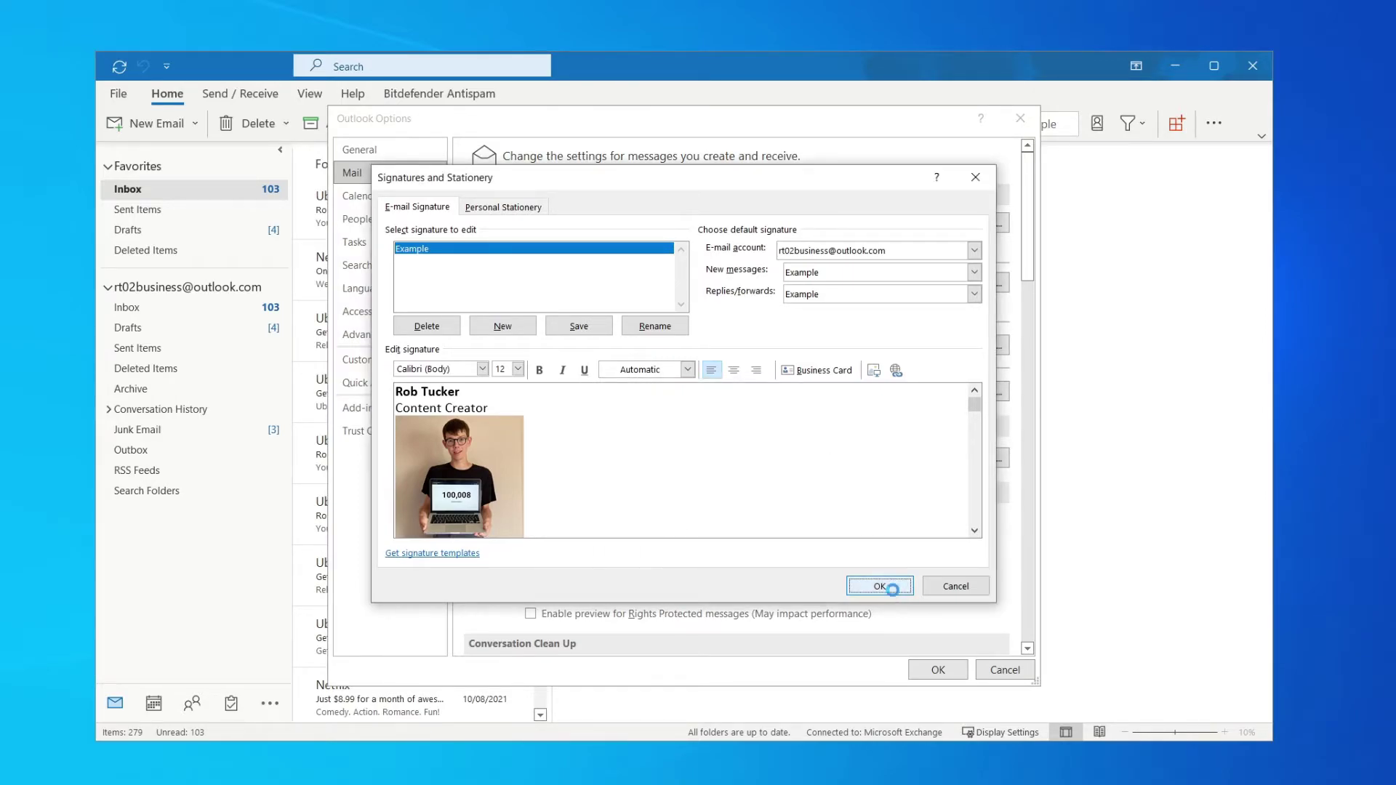
click(881, 586)
click(937, 669)
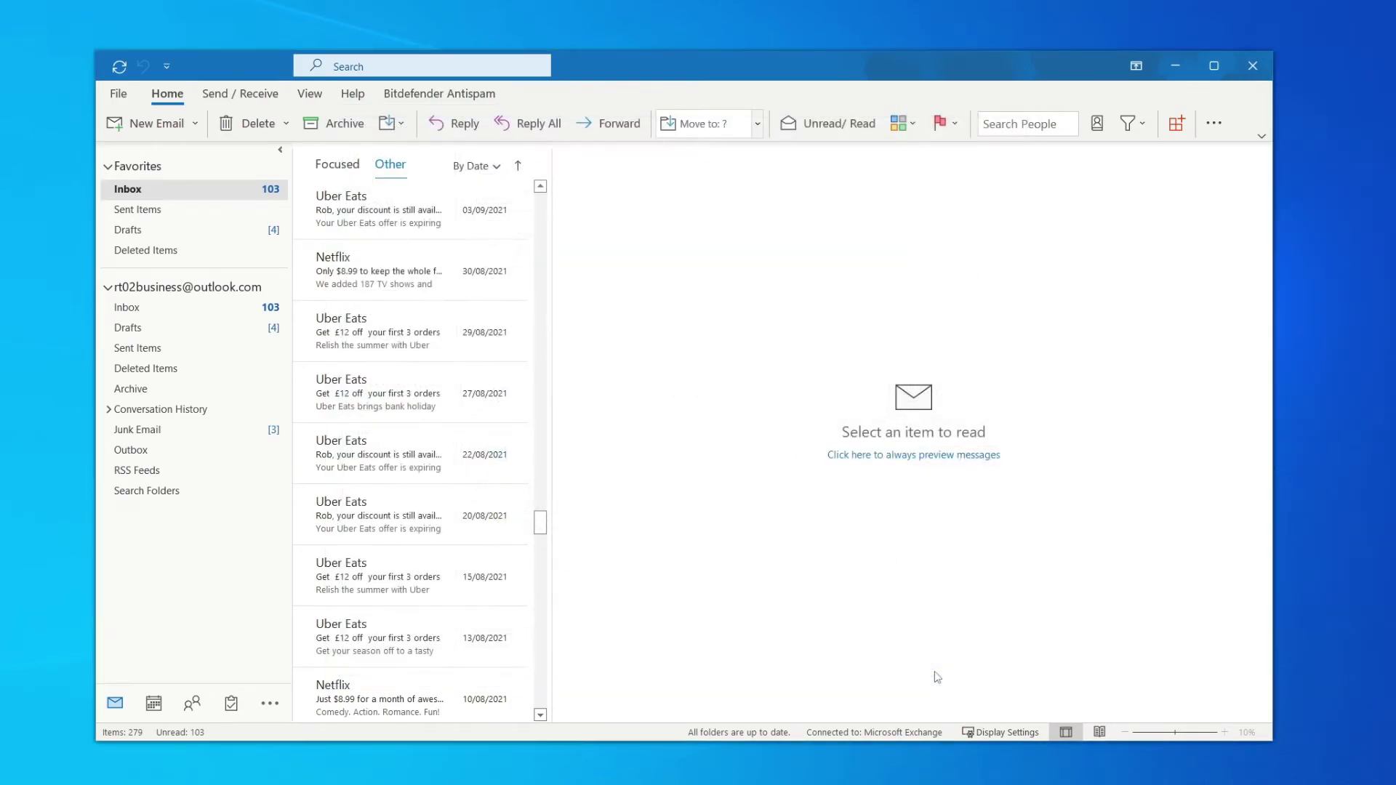
click(158, 127)
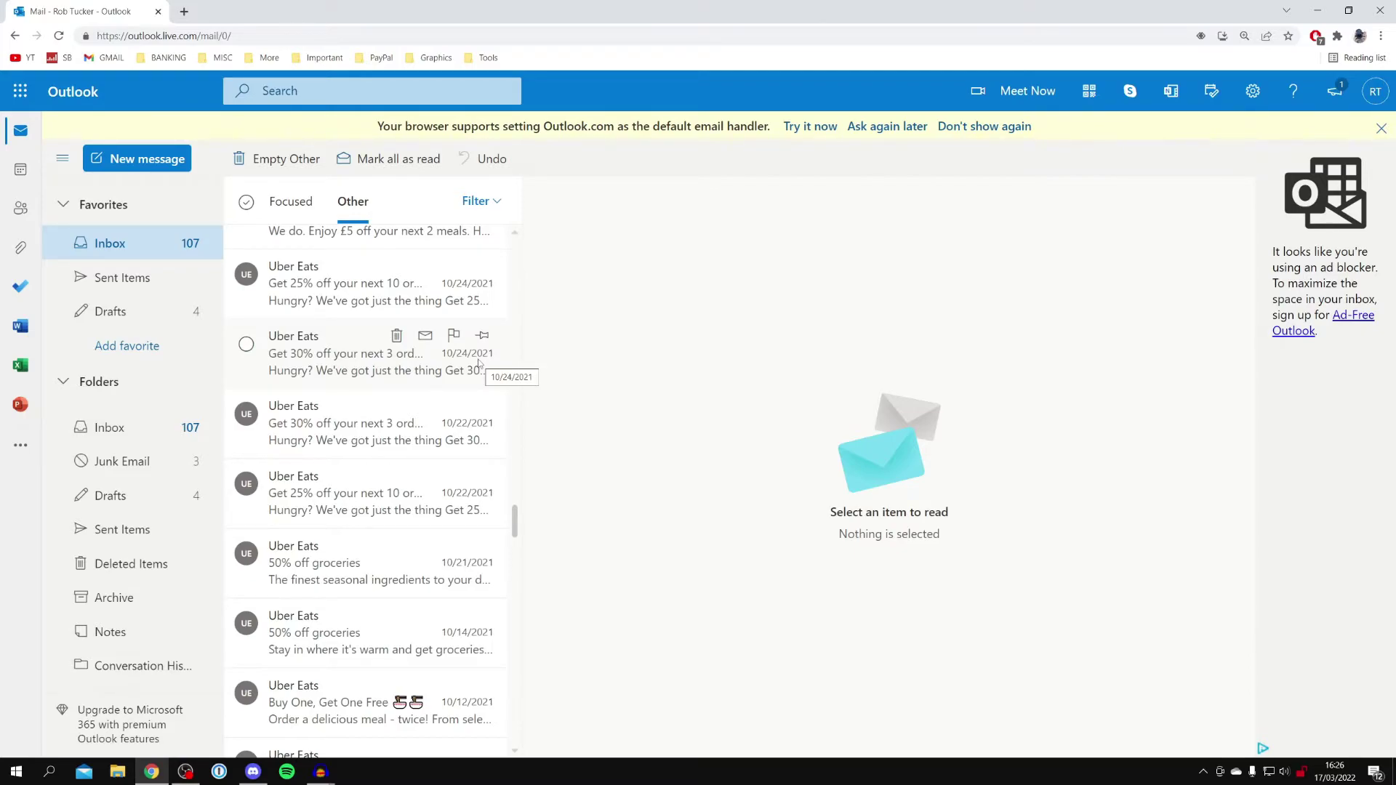
Step: Open Mail > Compose and reply in the full Outlook on the web settings
click(1253, 91)
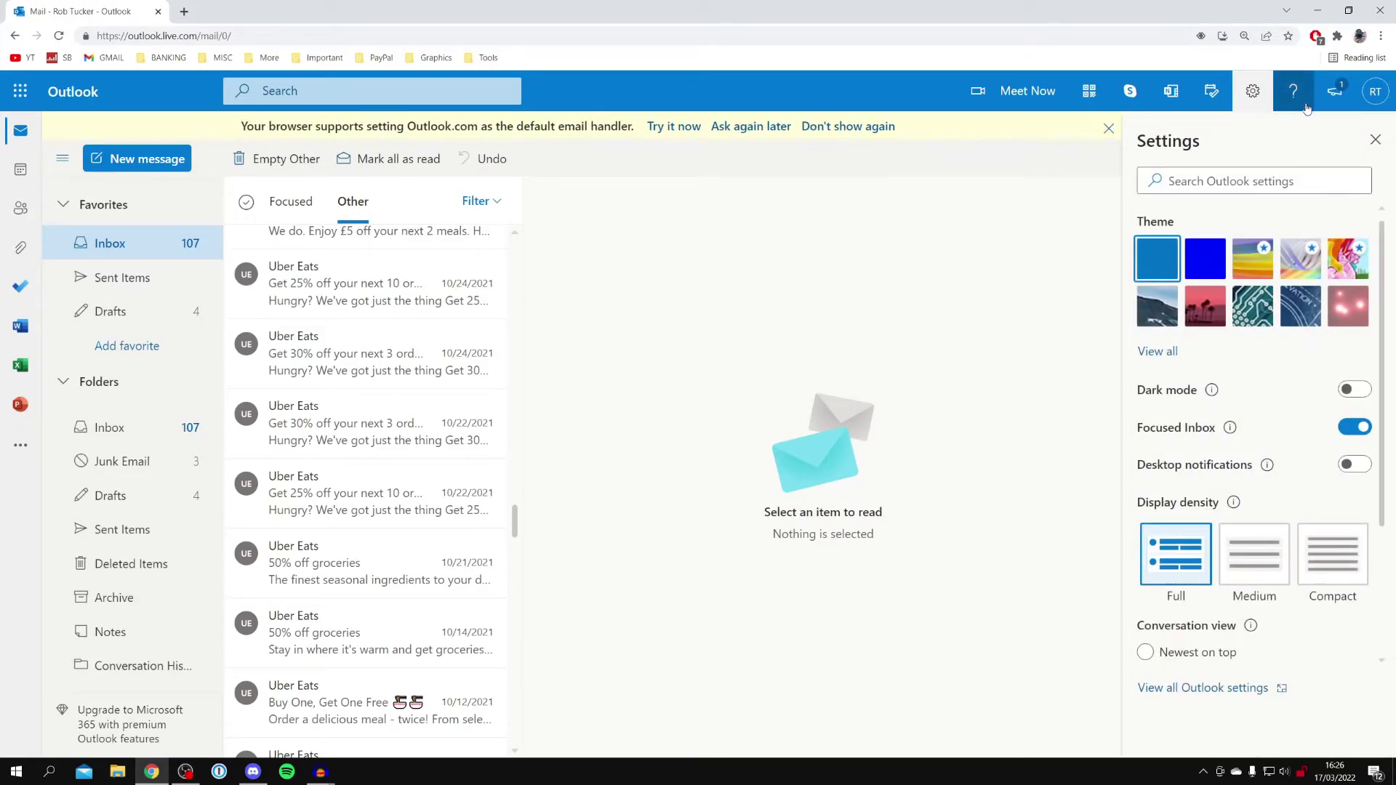
scroll(1287, 280, down, 1)
scroll(1288, 280, down, 1)
scroll(1258, 233, up, 3)
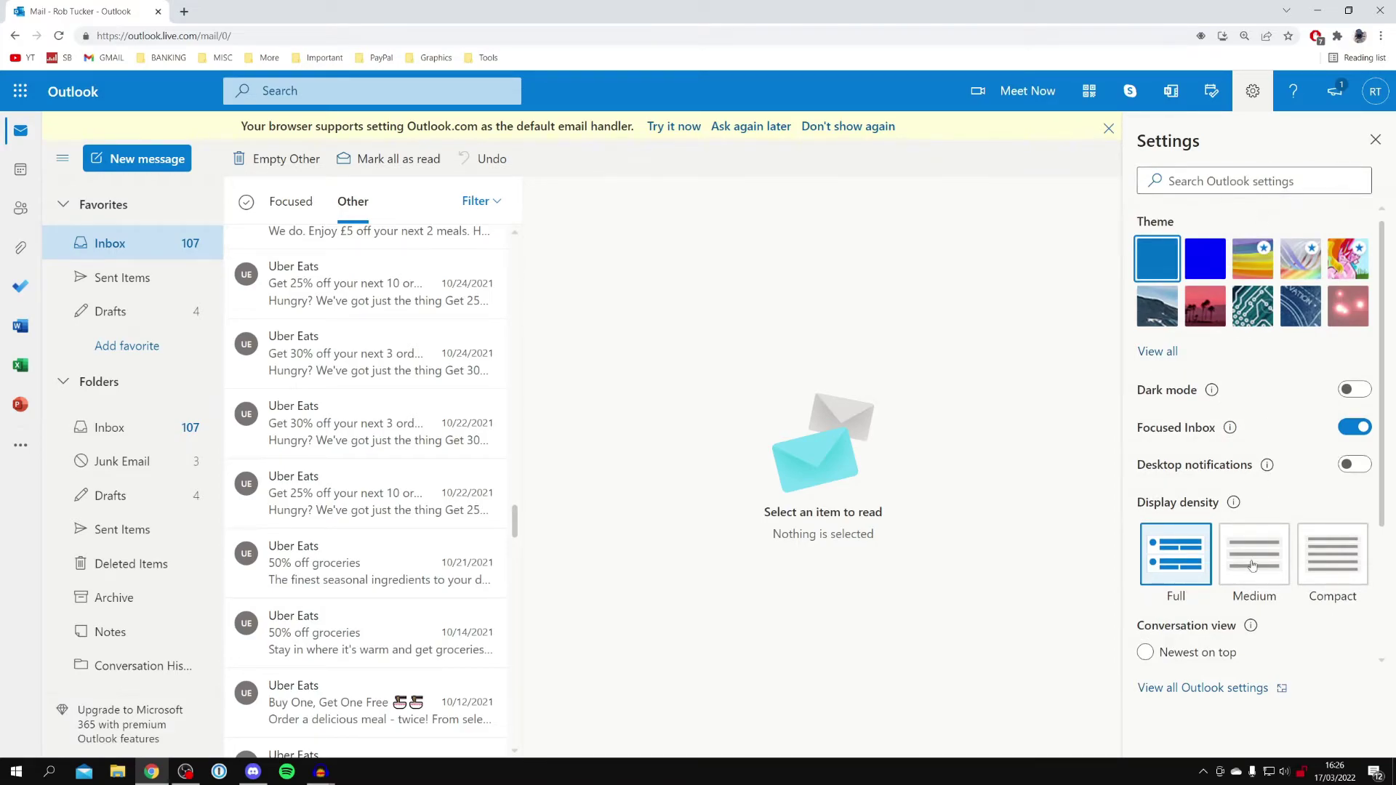
click(1217, 689)
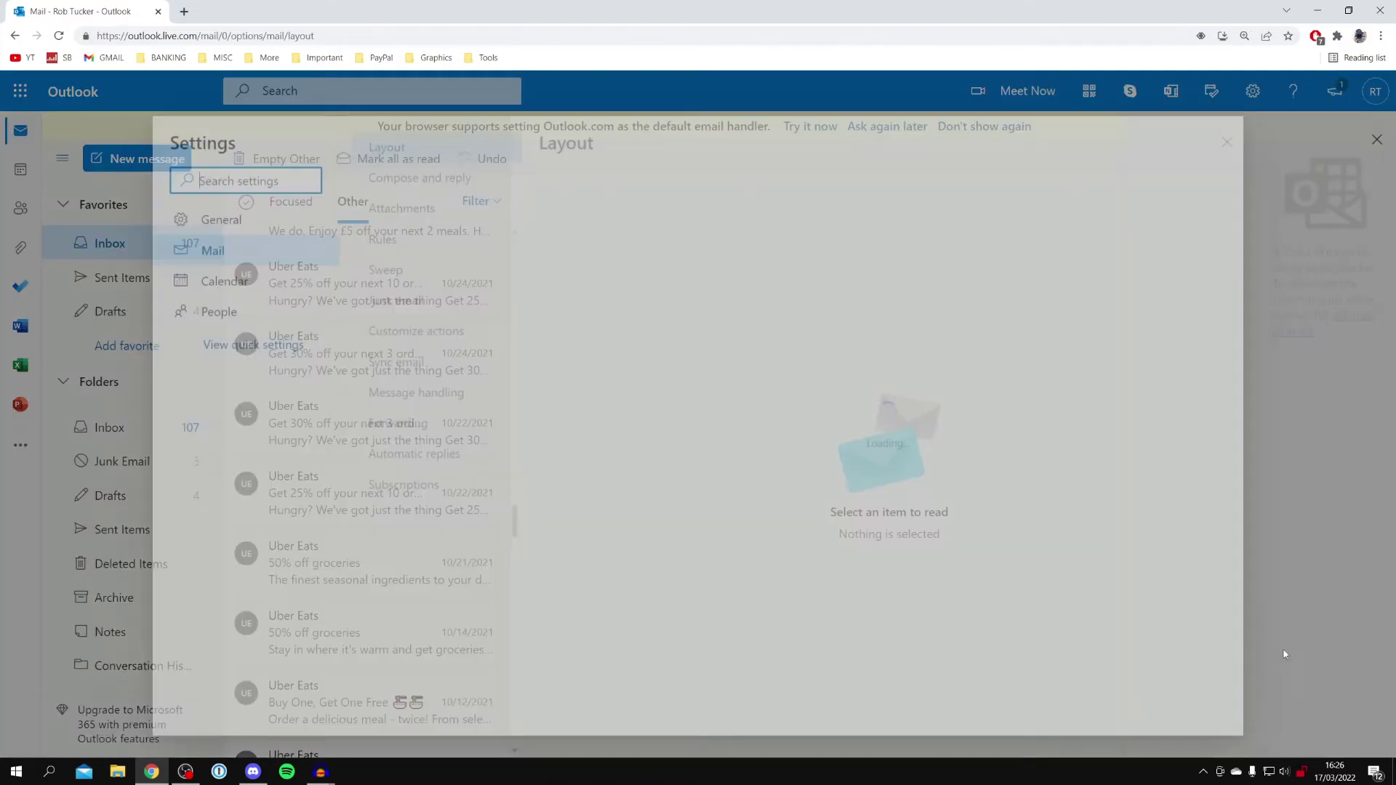
click(256, 247)
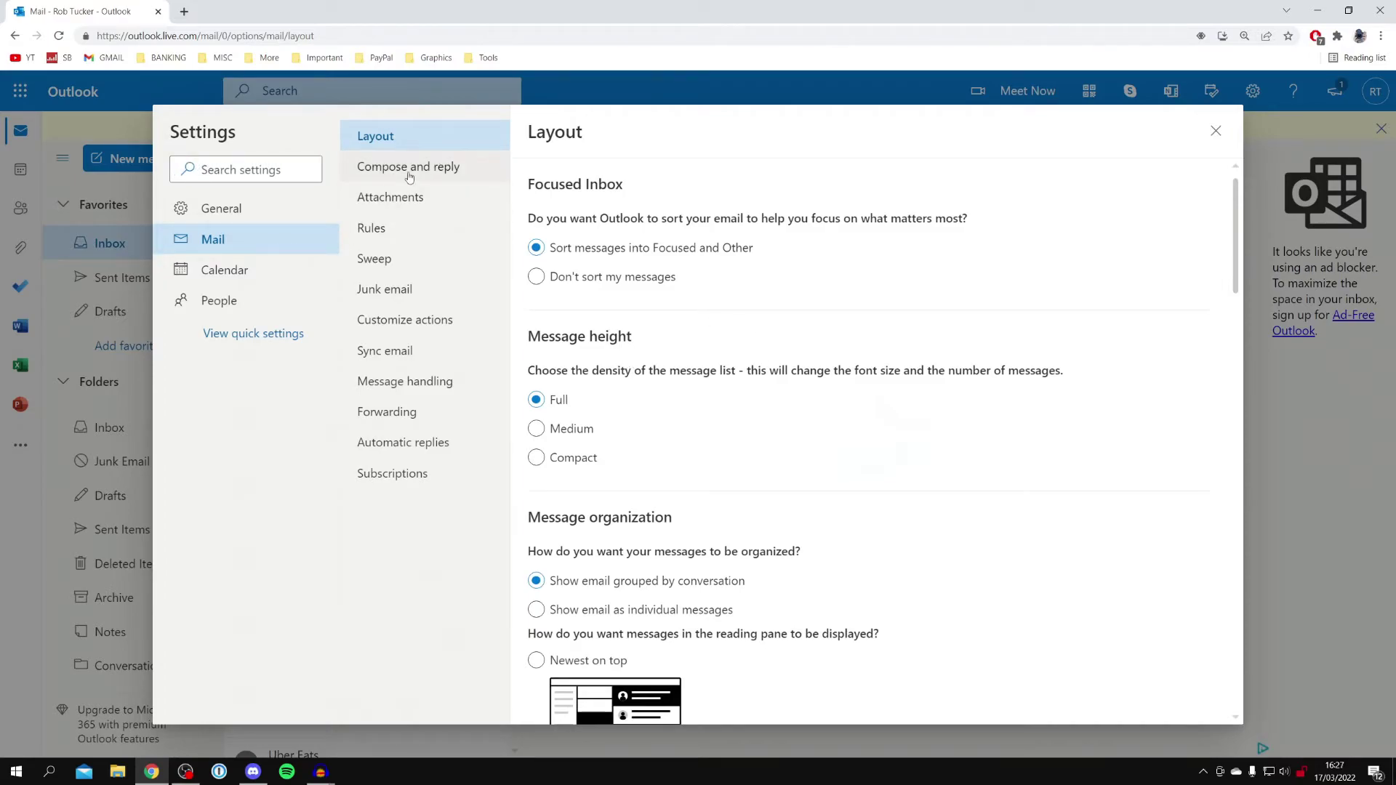
click(431, 172)
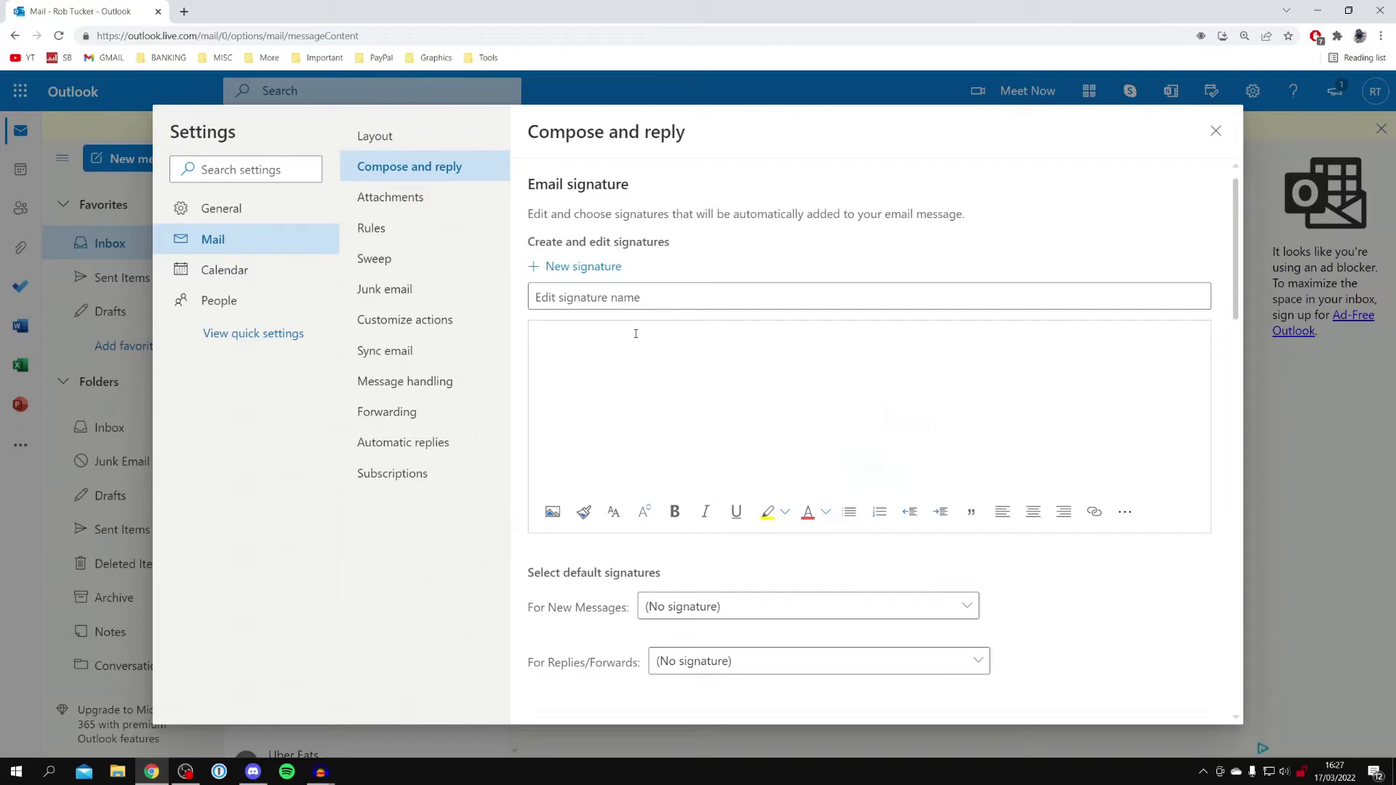
Step: Name the signature 'Example 1' and enter the sender's name, YouTube and 10101
click(594, 290)
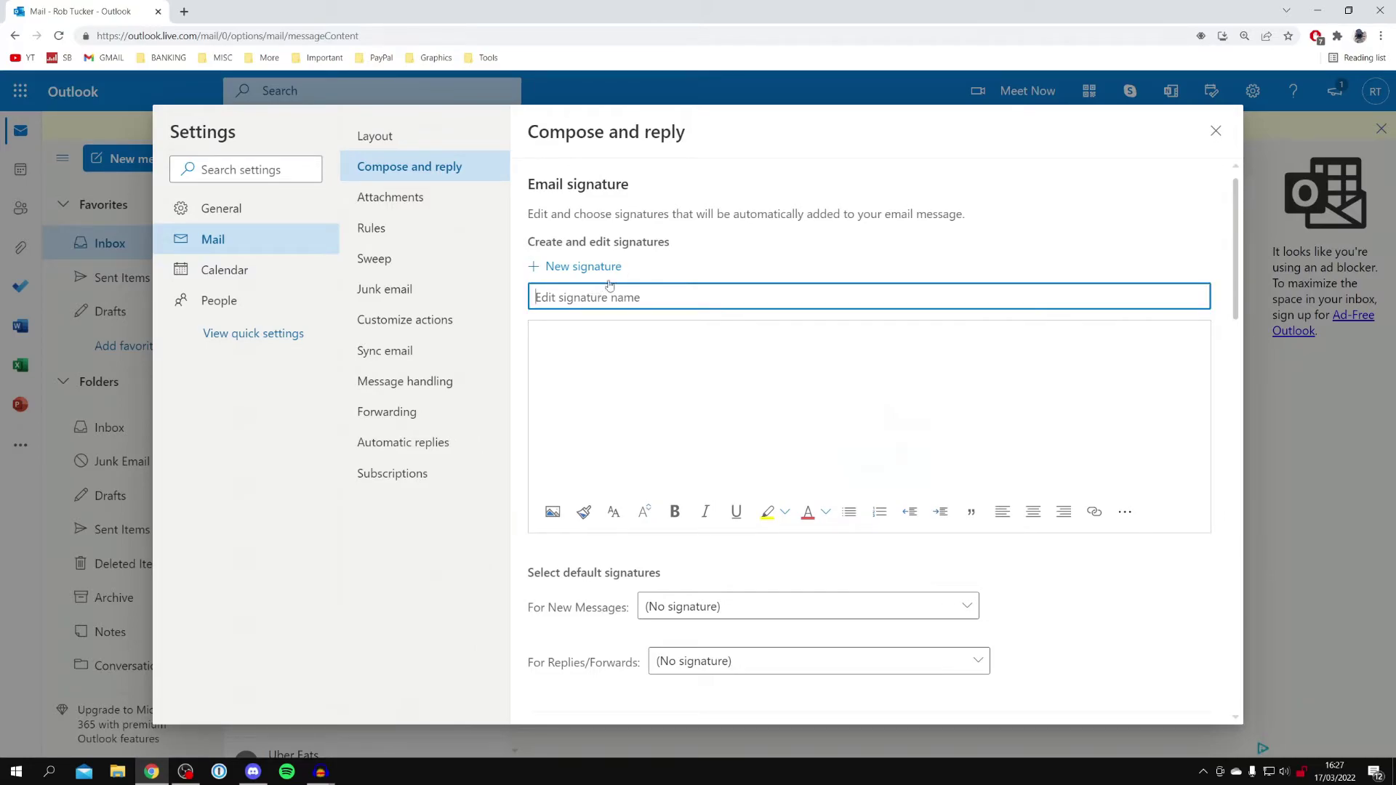
text(Exa)
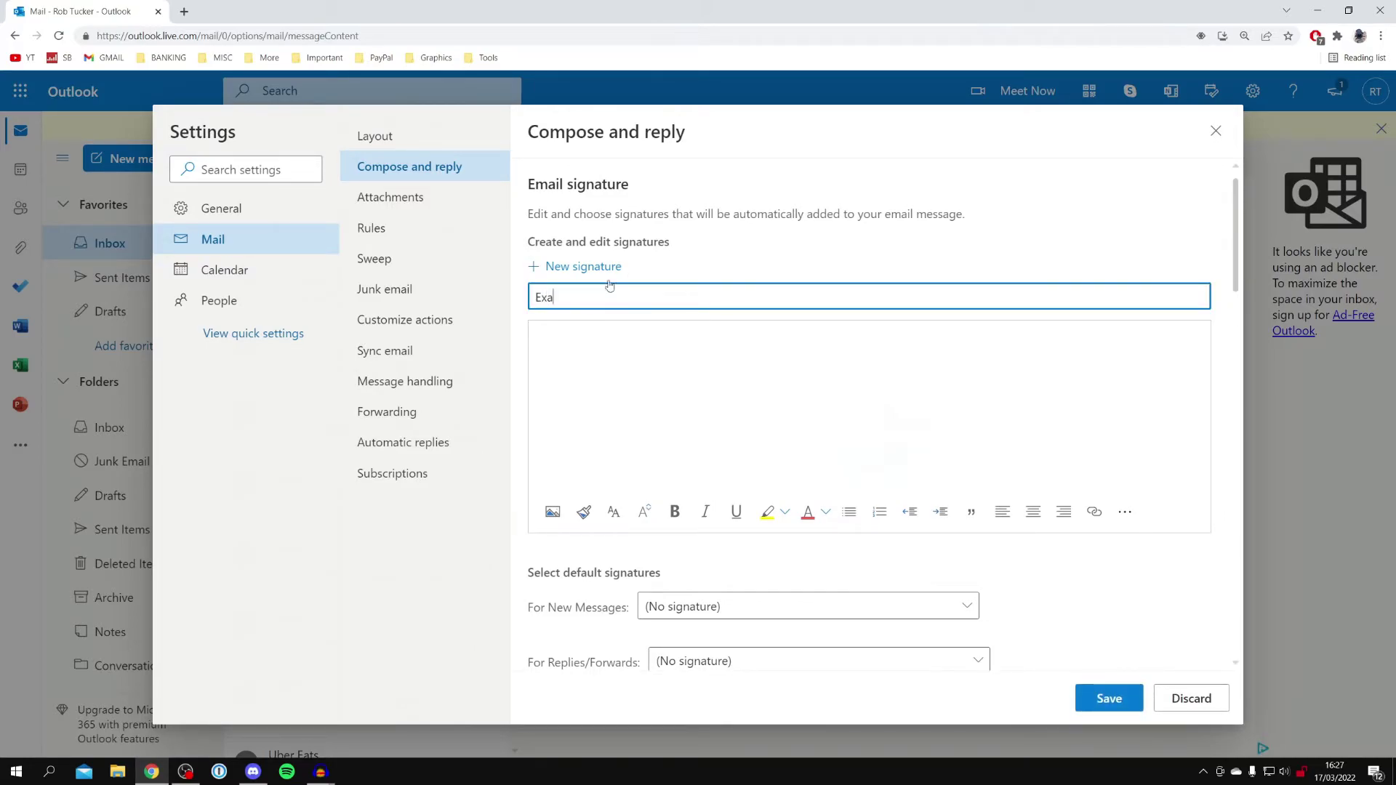
text(mple 1)
key(Tab)
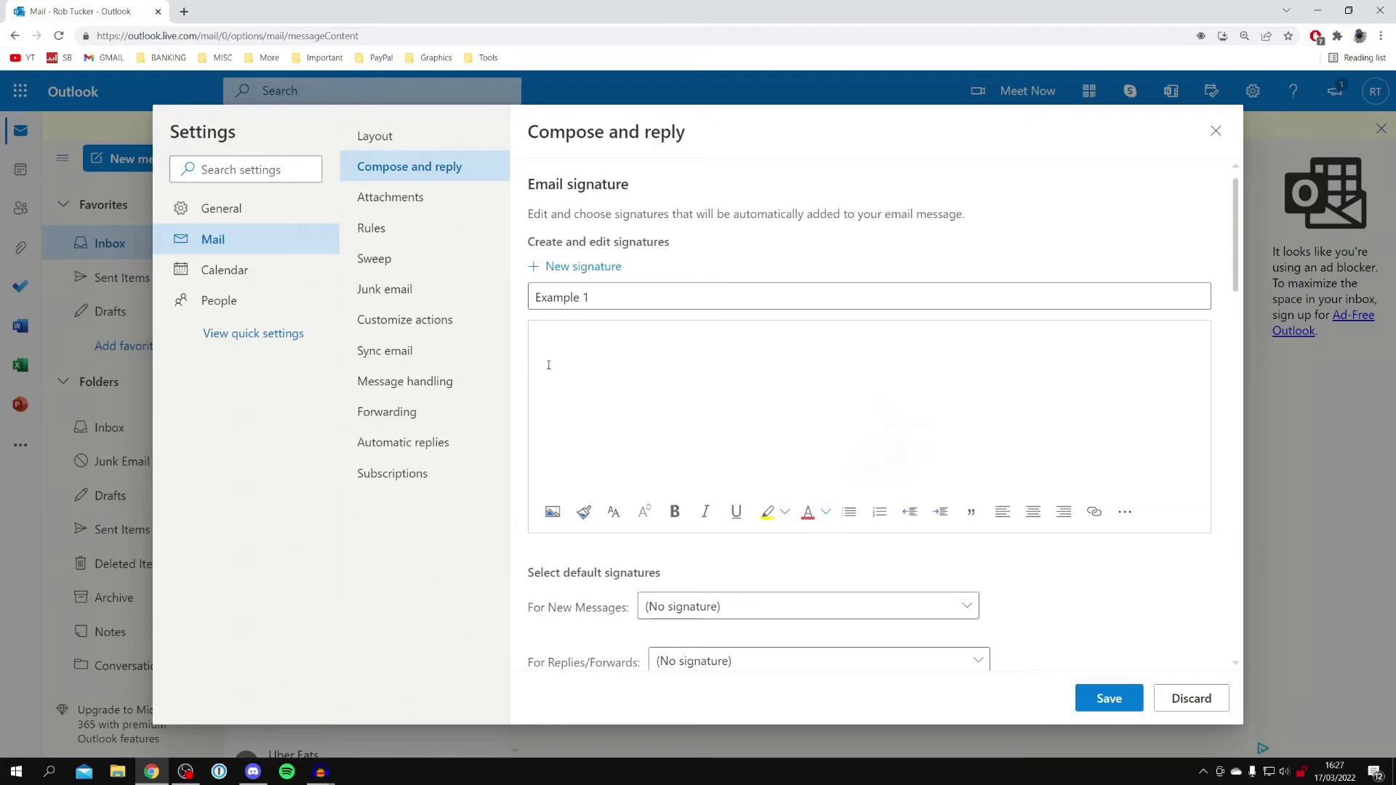
text(Rob Tucker )
text(YouTube)
key(Return)
text(10101)
Step: Make the sender's name on the first signature line bold
drag(599, 337, 529, 346)
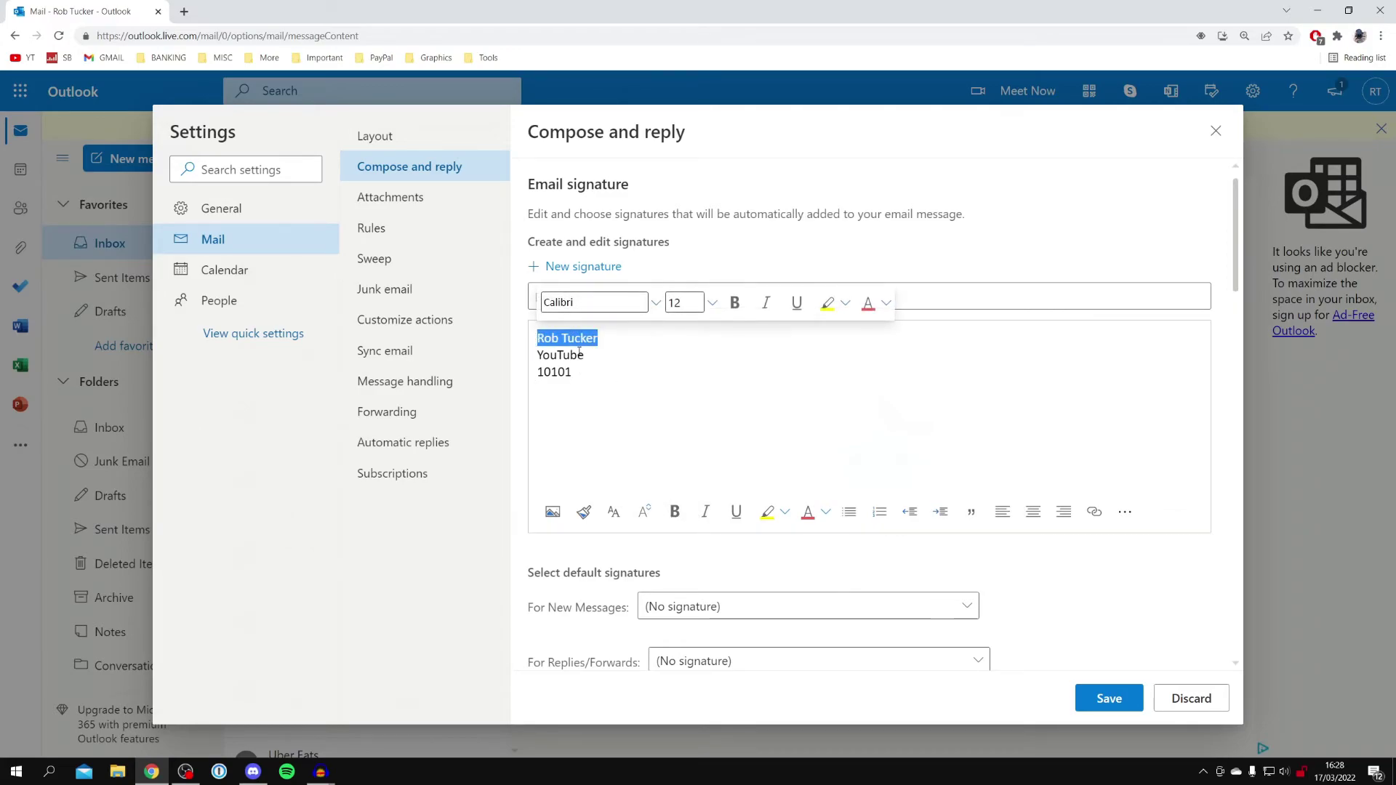
click(734, 303)
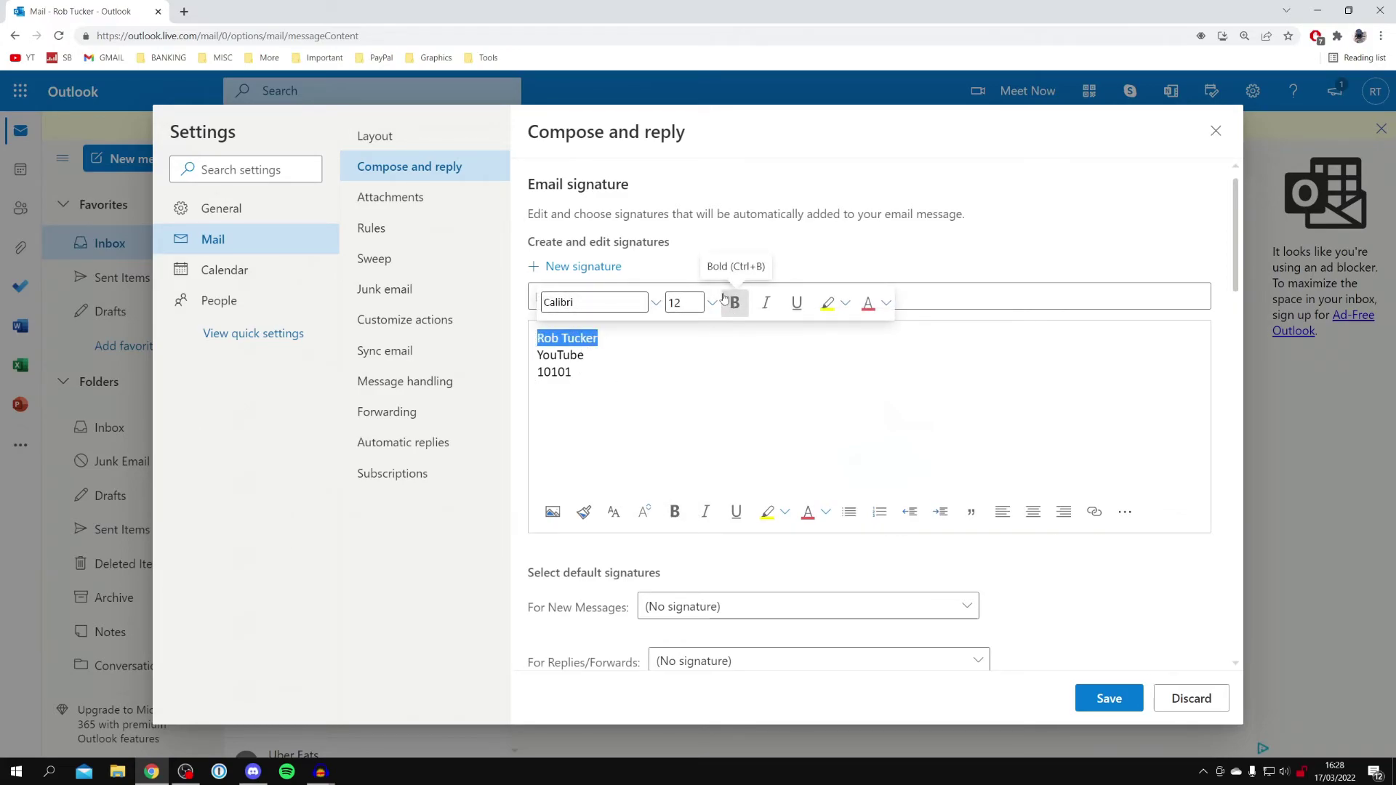
click(622, 419)
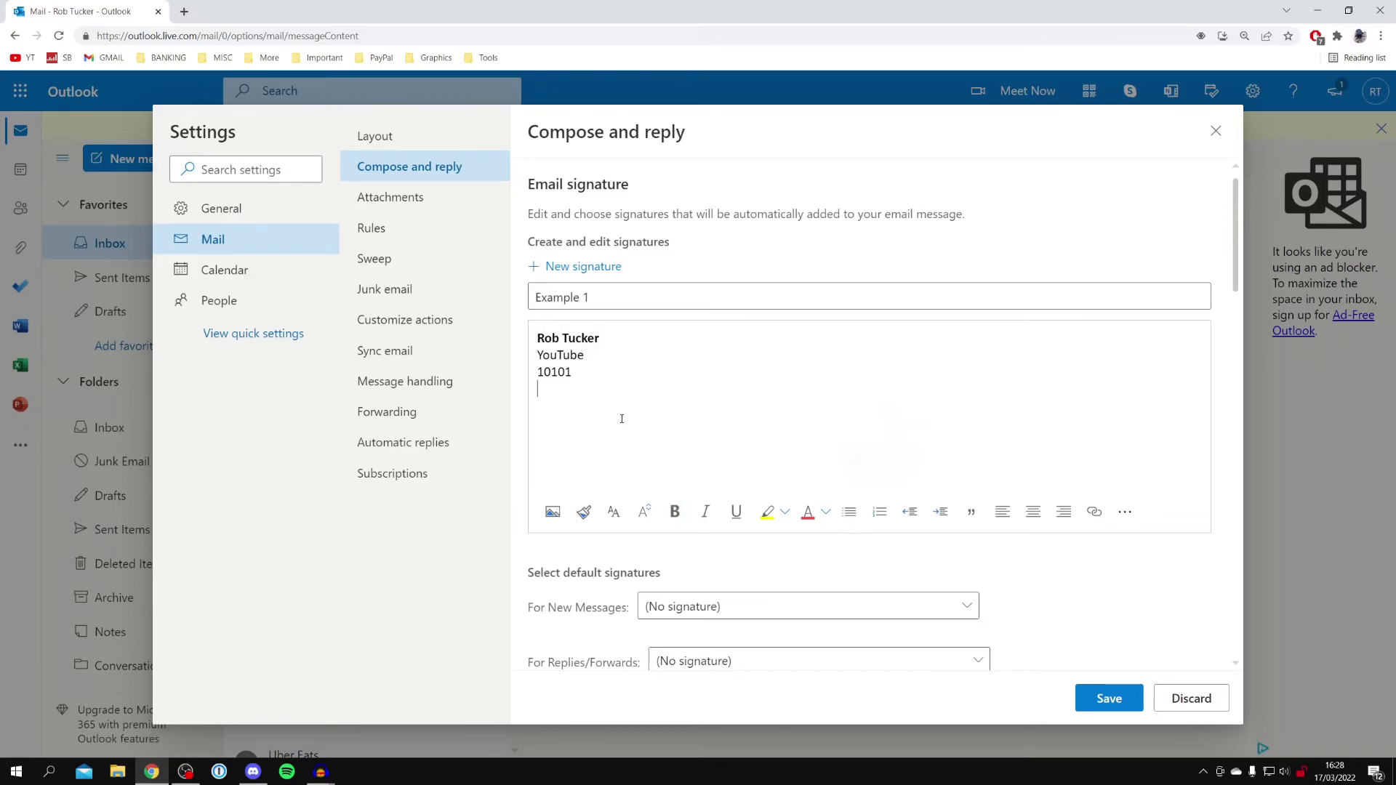
Step: Insert a photo into the signature, then delete it
click(553, 511)
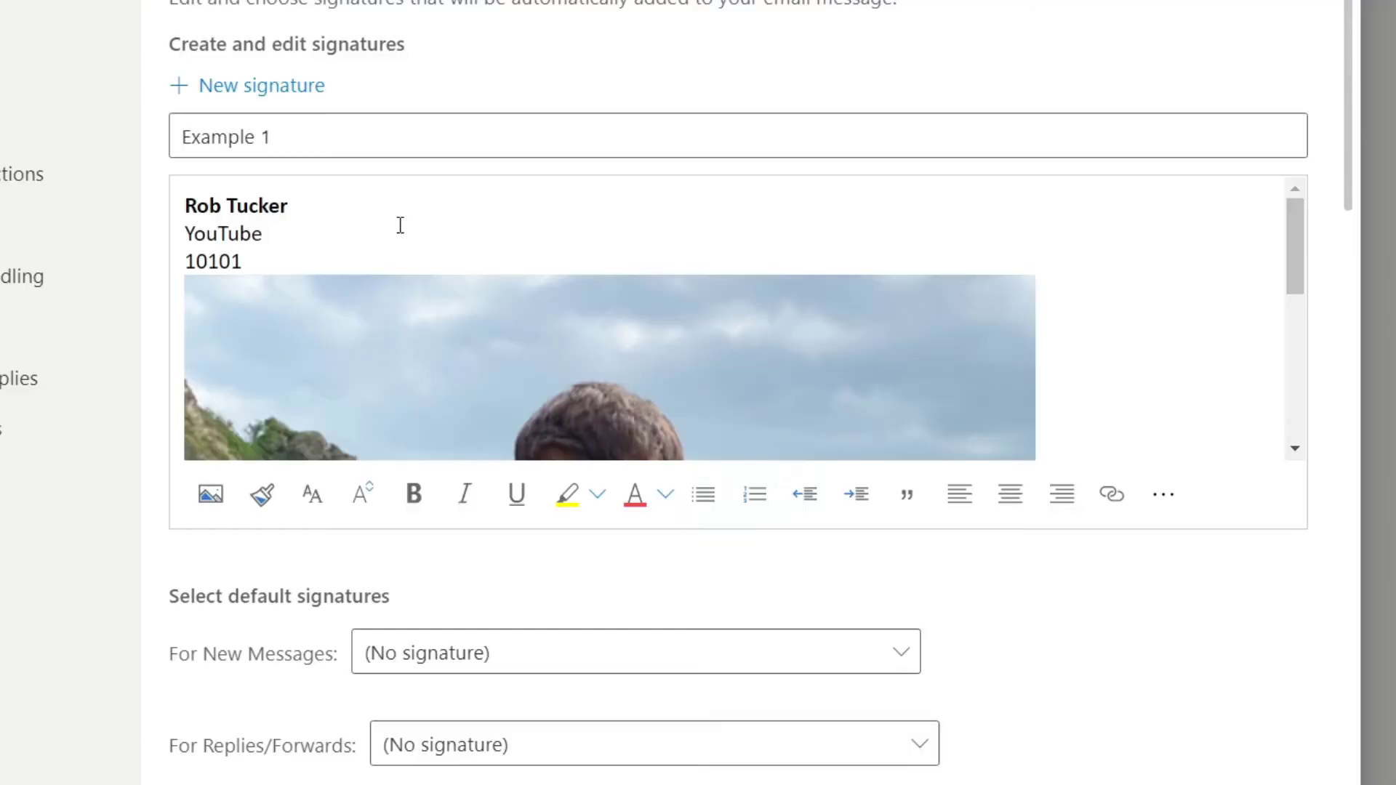
click(666, 354)
click(397, 317)
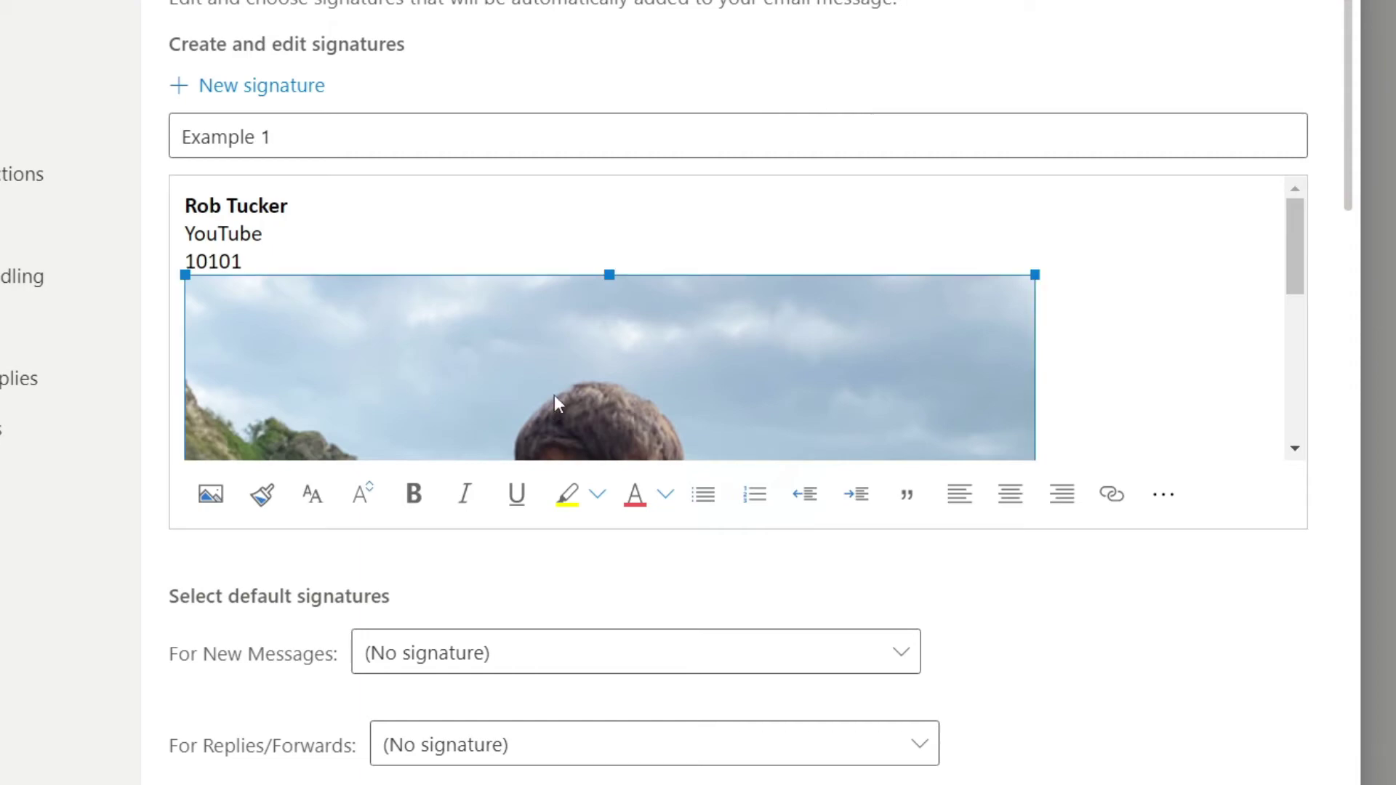
right_click(407, 328)
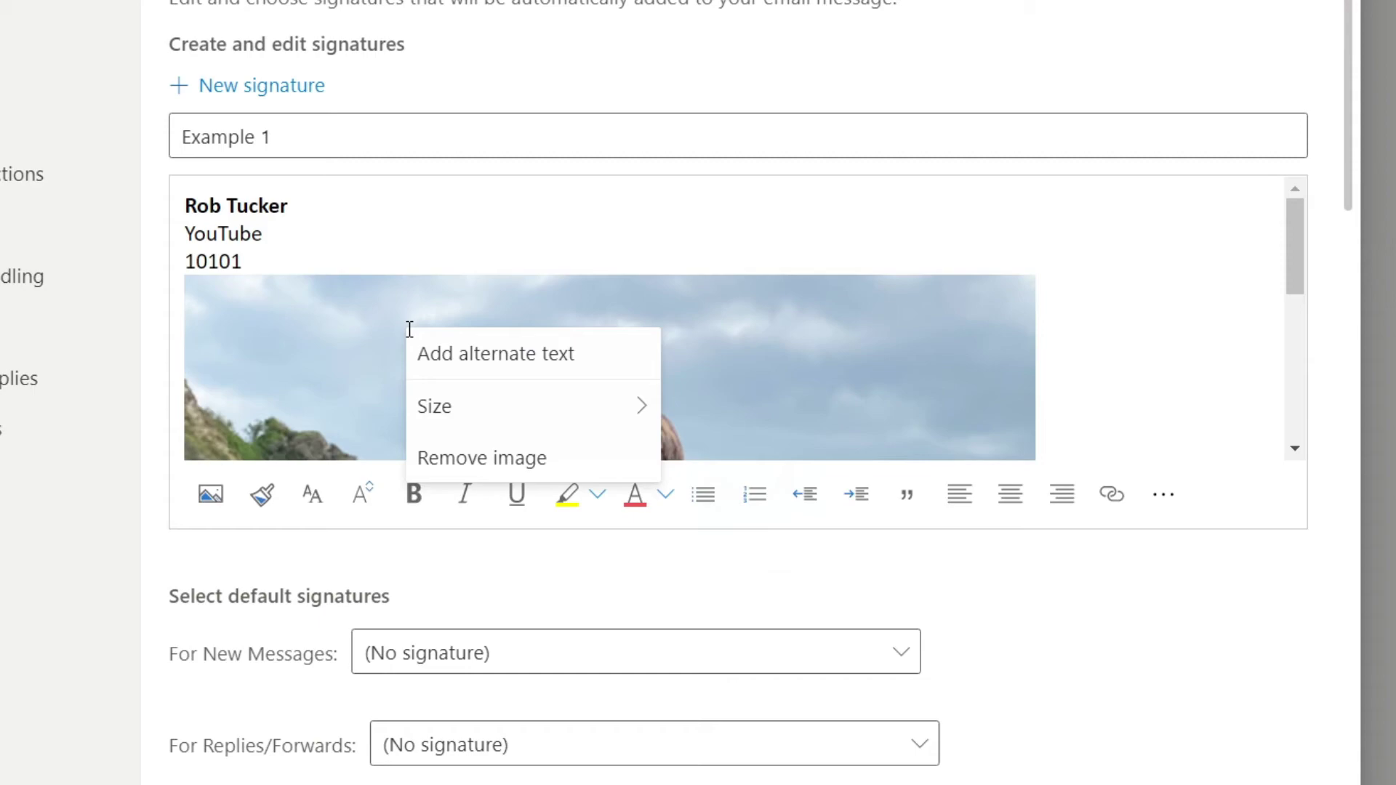
key(Escape)
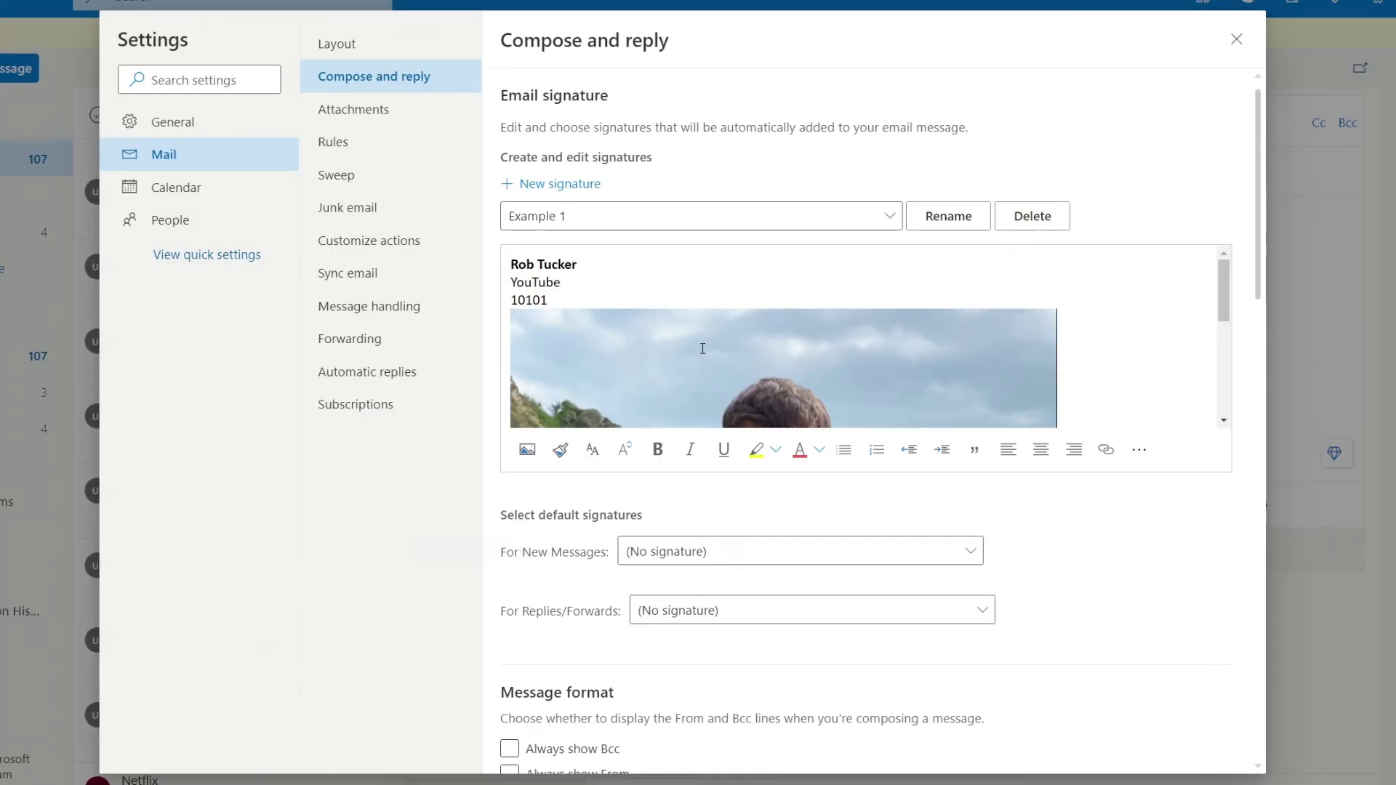
key(Delete)
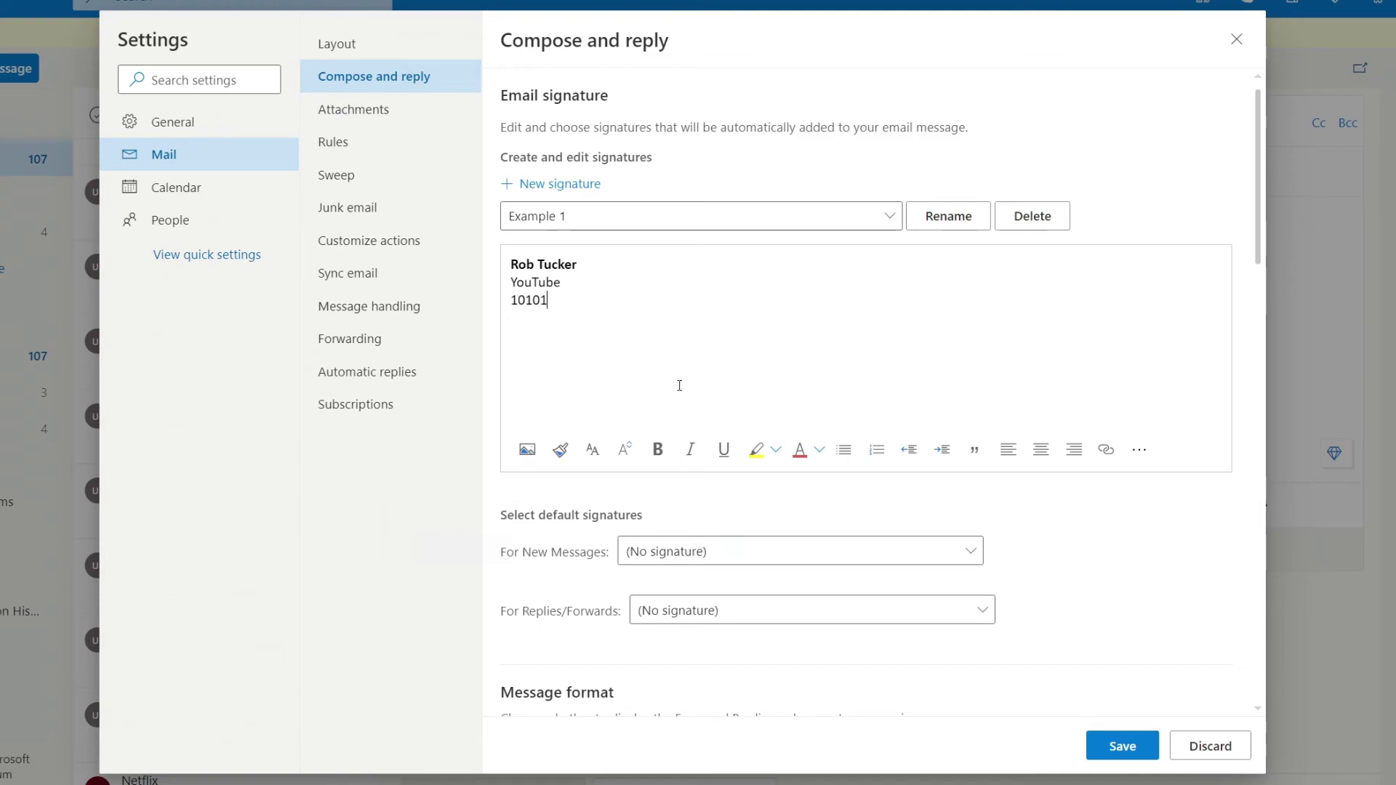
Step: Set Example 1 as the default for new messages and replies/forwards
scroll(564, 509, down, 1)
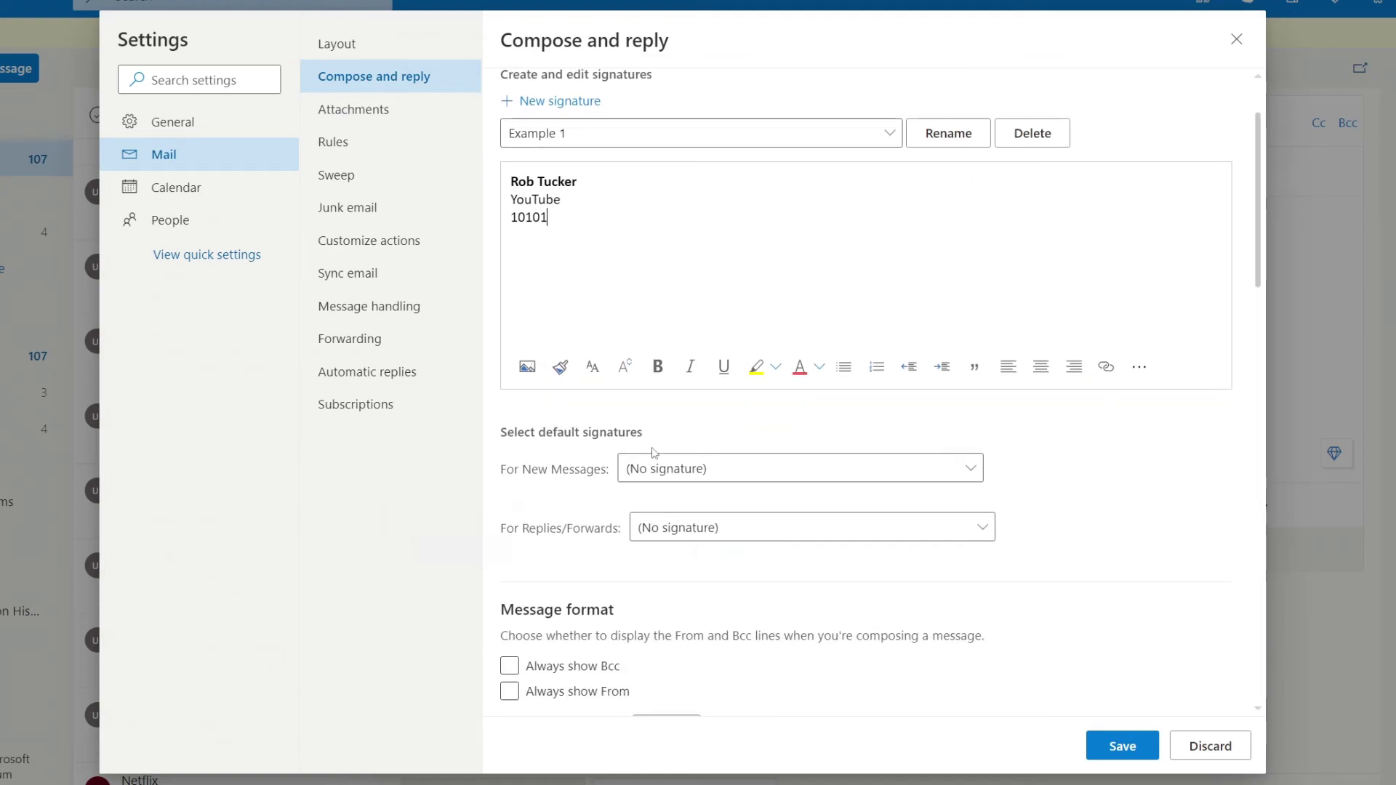
click(666, 469)
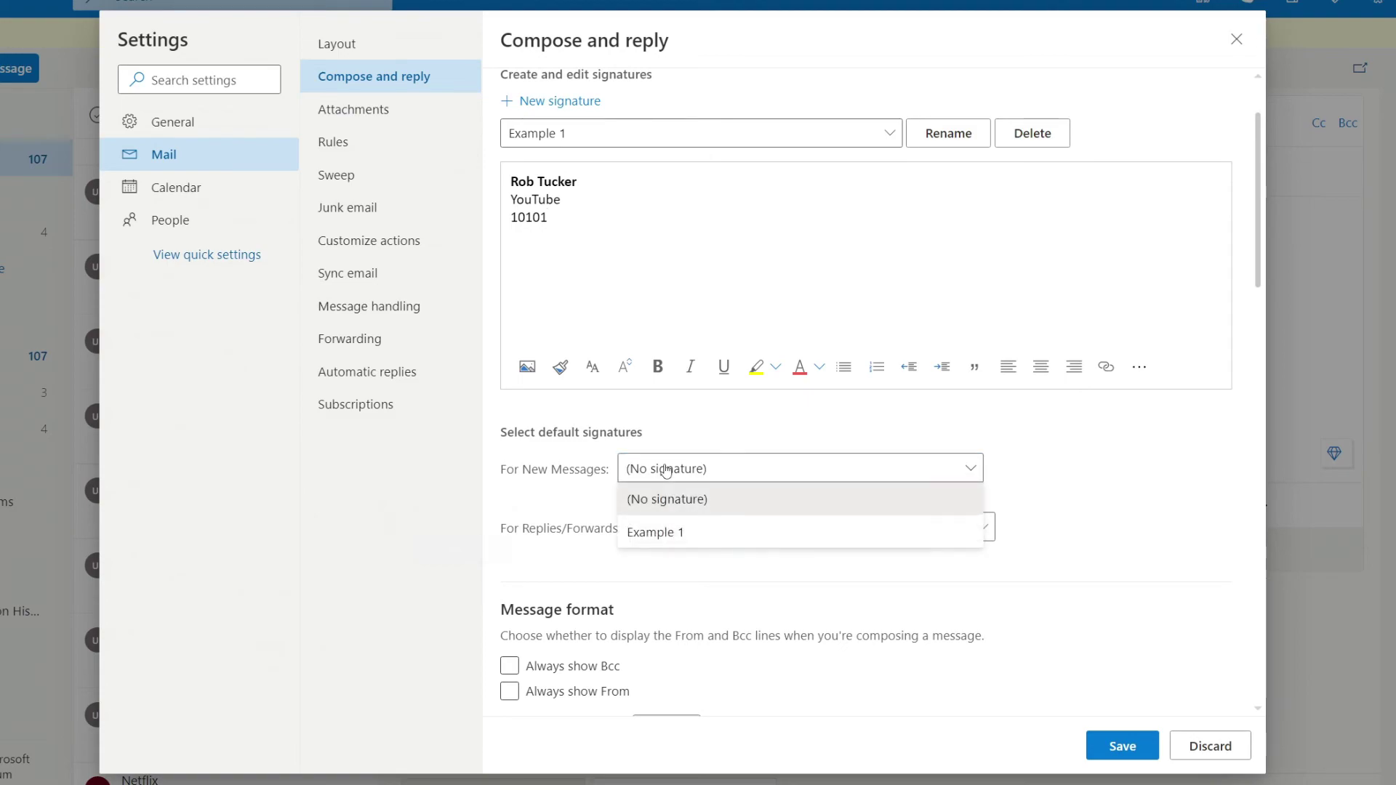
click(738, 536)
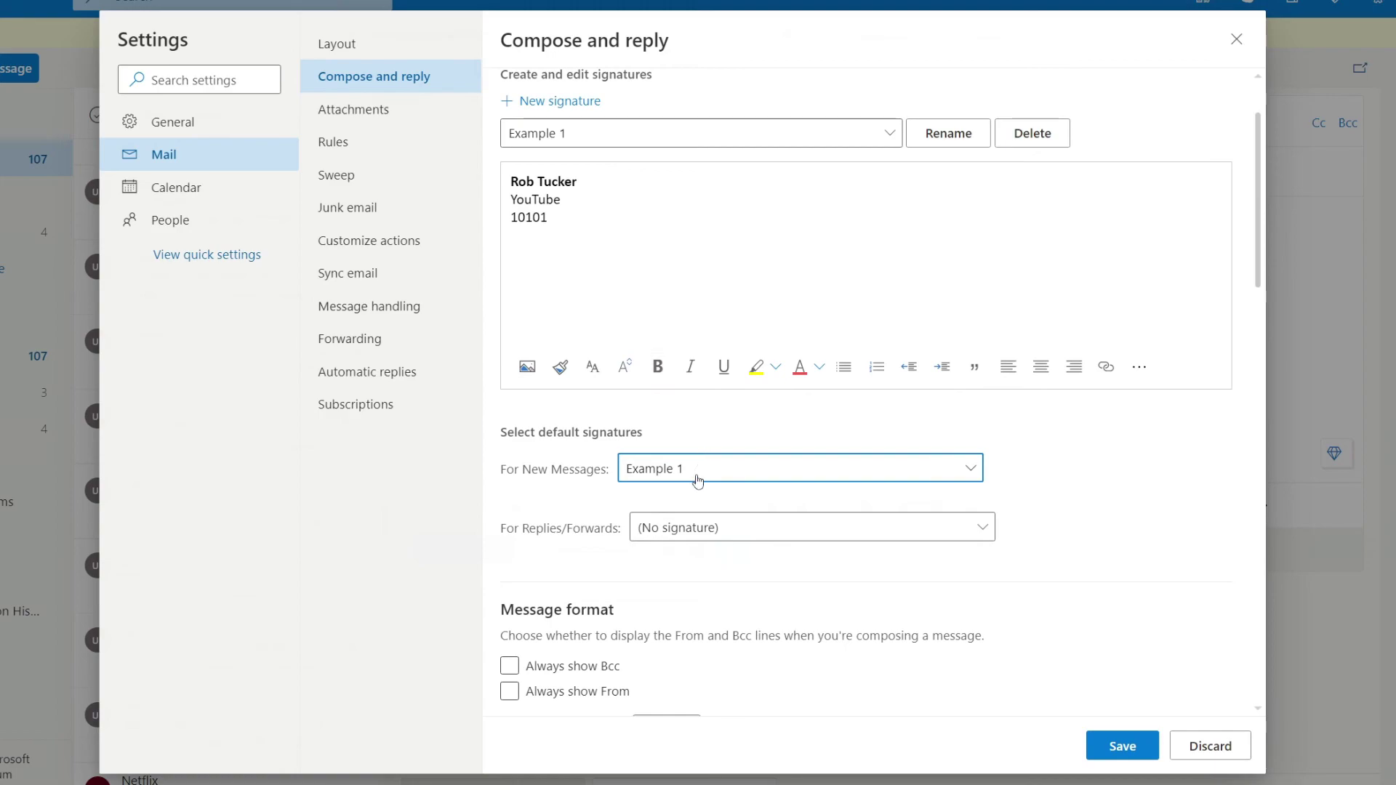
click(681, 542)
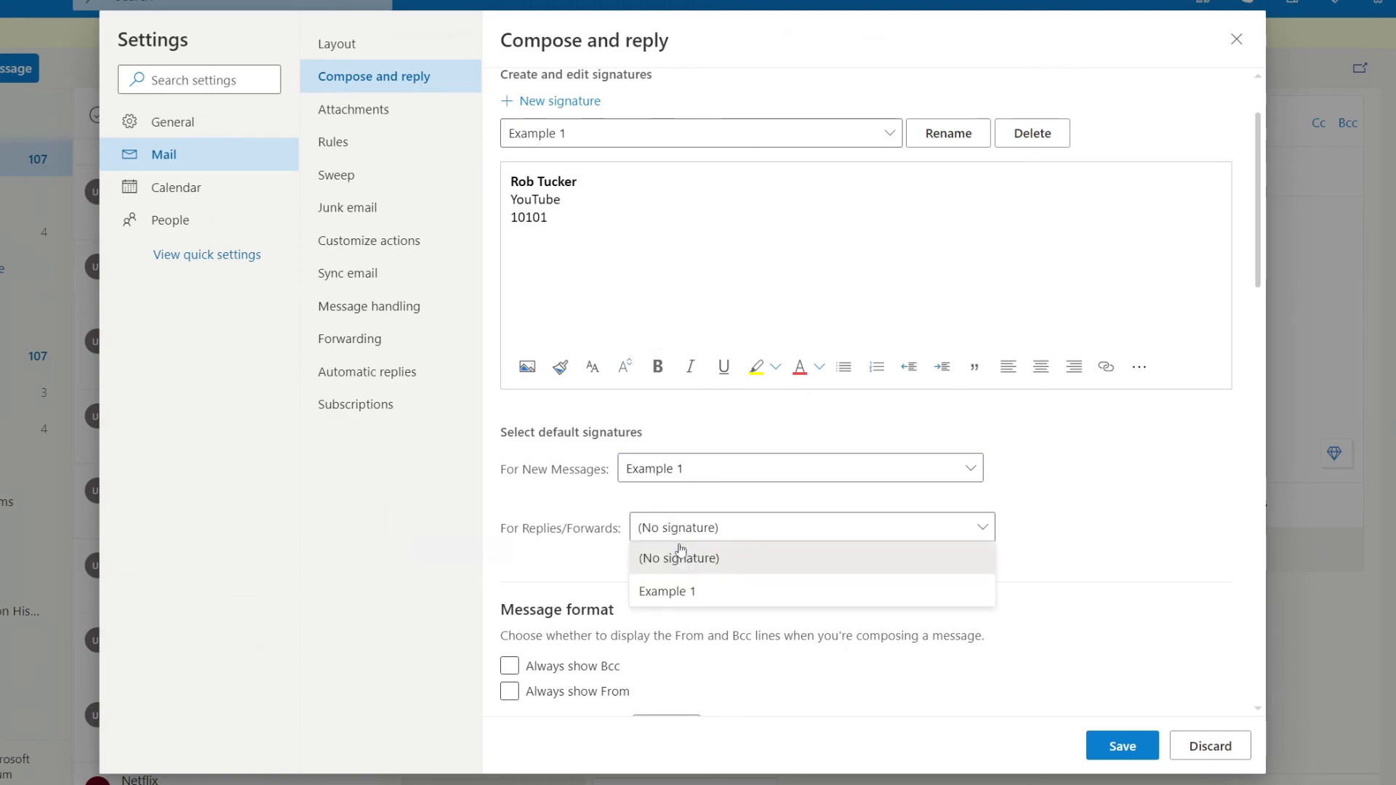
click(682, 586)
Step: Save the signature settings, close Settings, and start a new message
click(1116, 746)
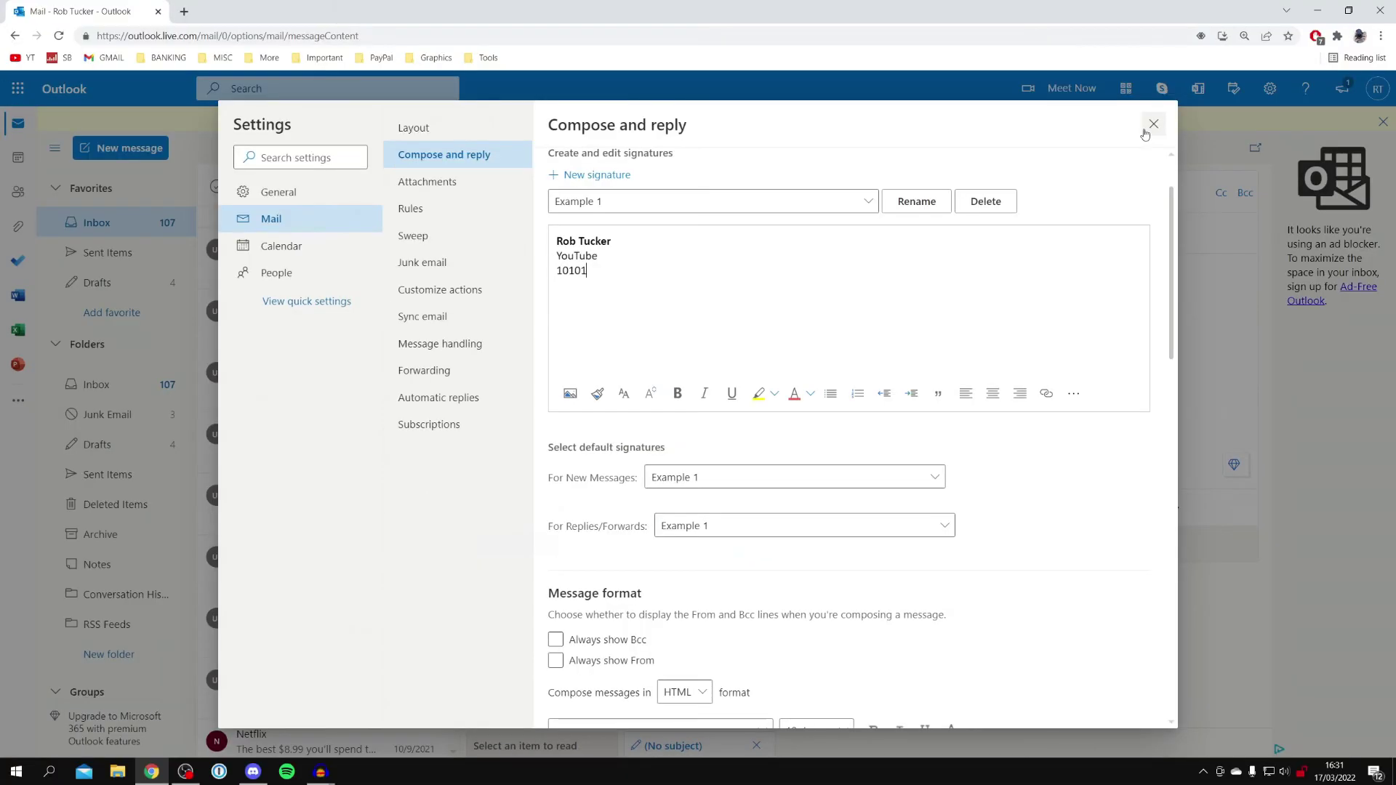
click(1235, 39)
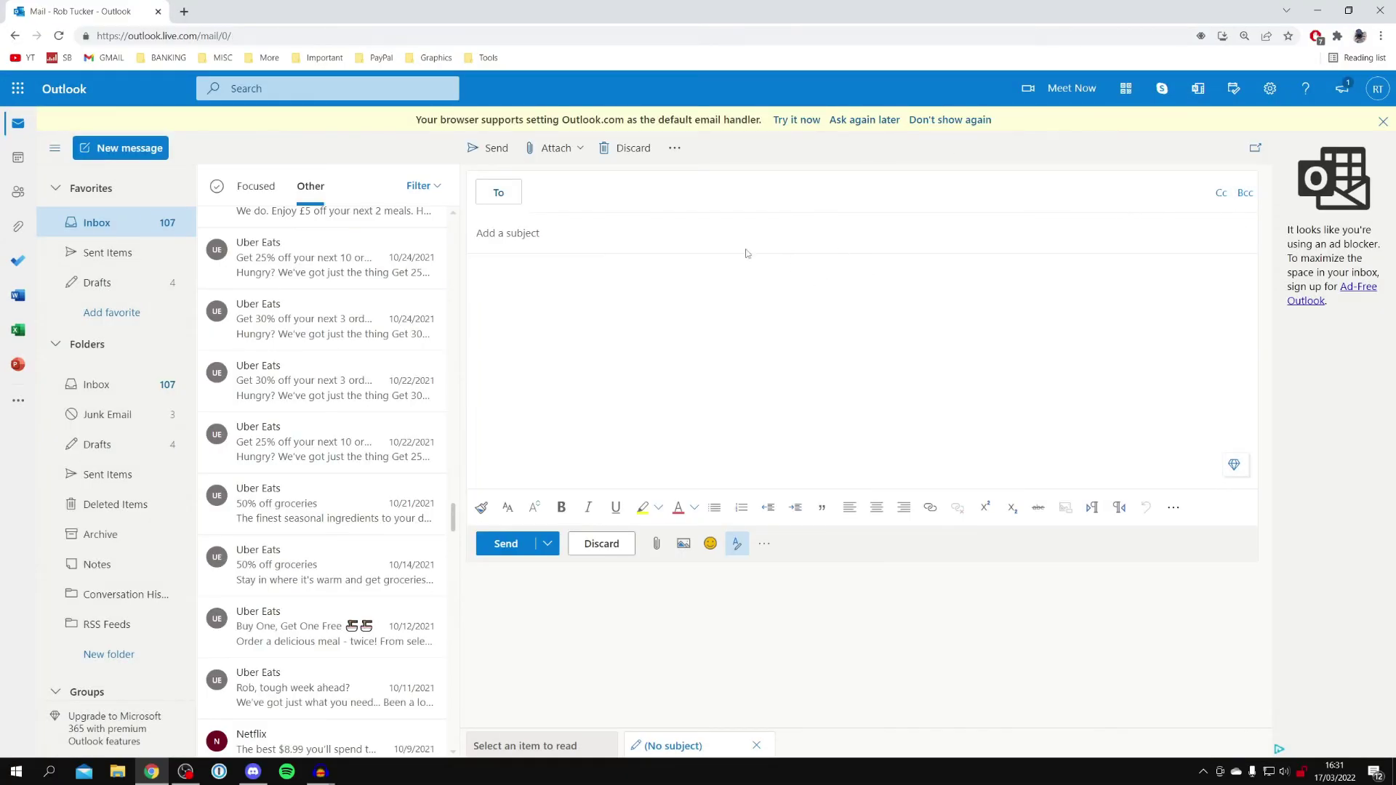
click(116, 158)
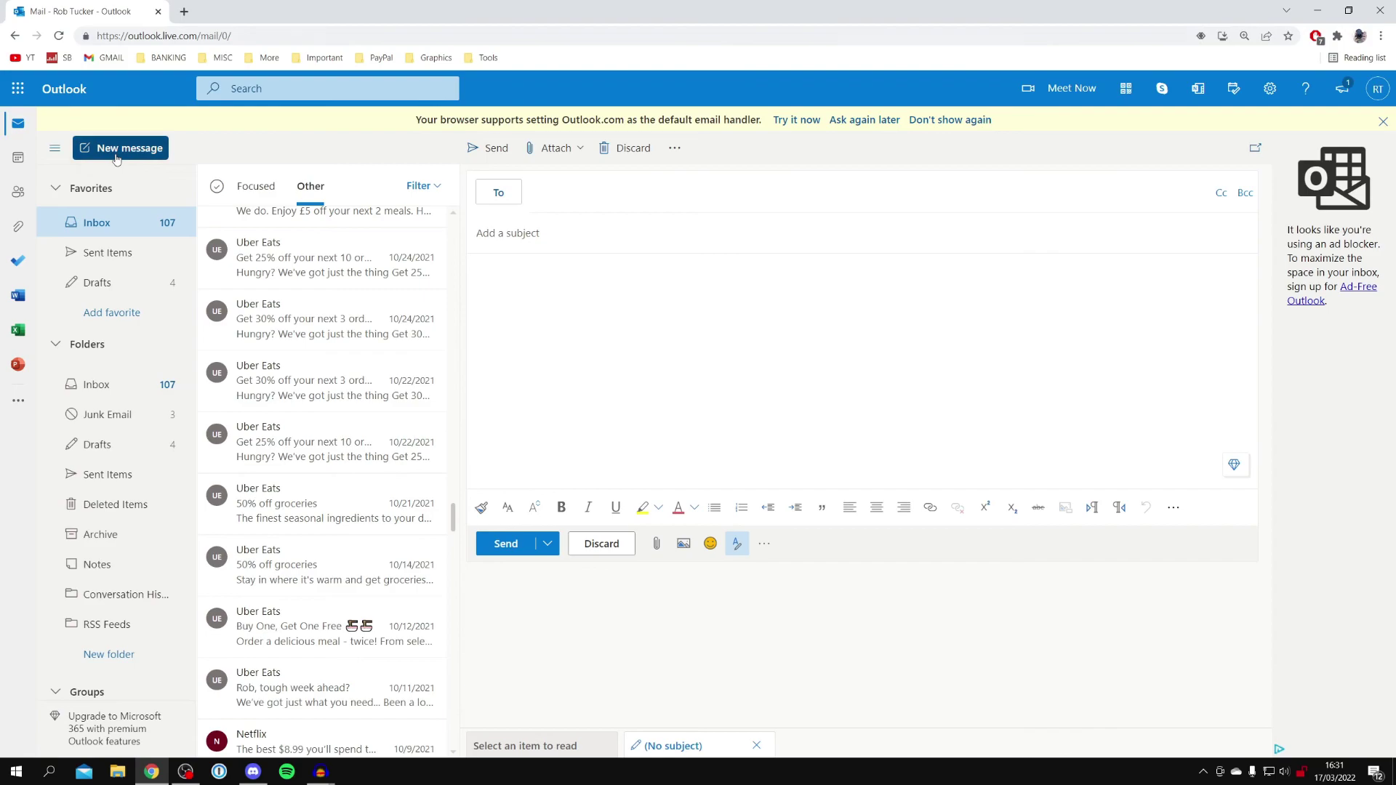